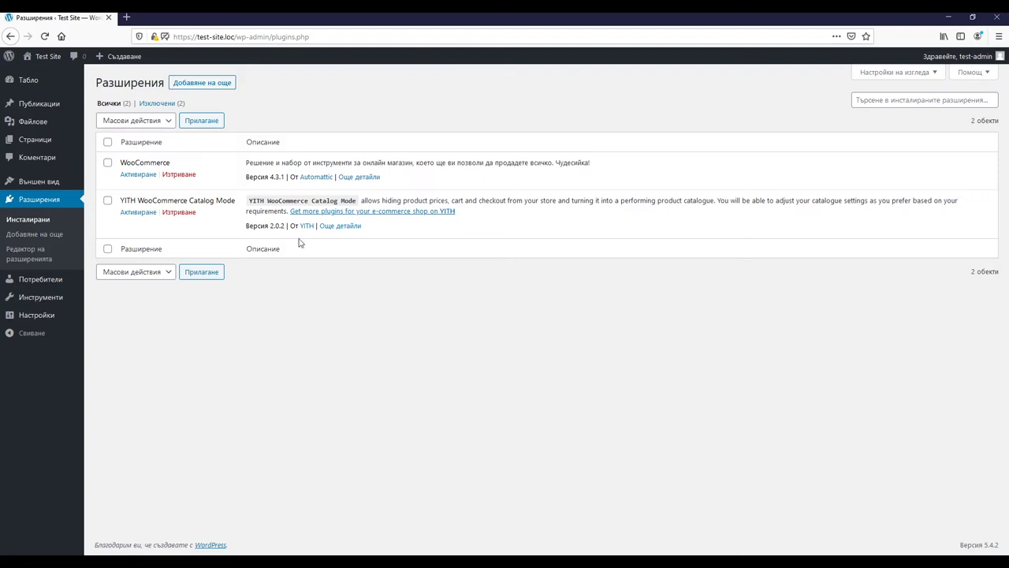
# Step: Activate the WooCommerce plugin and accept its offer to run the new store setup wizard
pyautogui.click(133, 174)
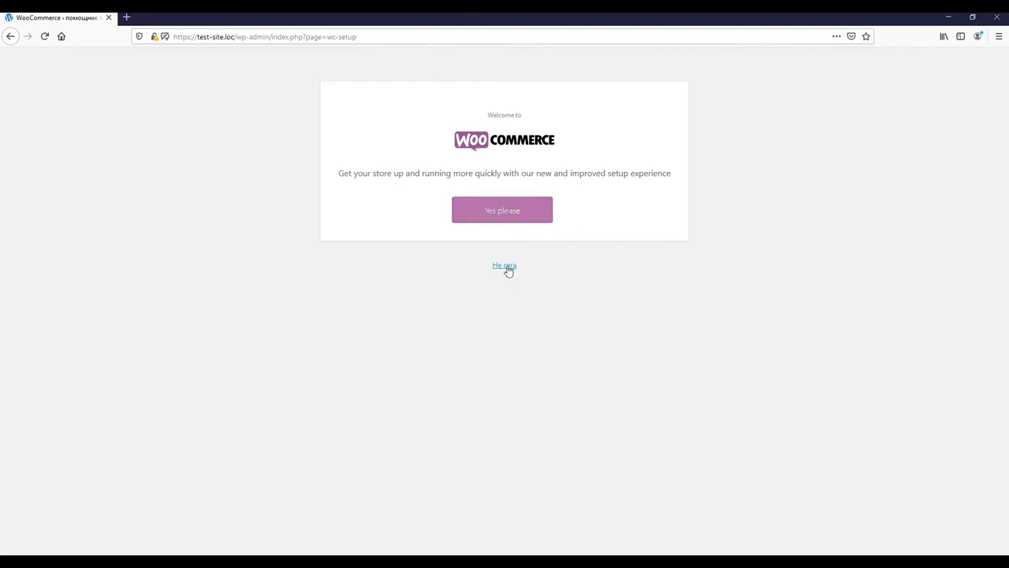
pyautogui.click(507, 219)
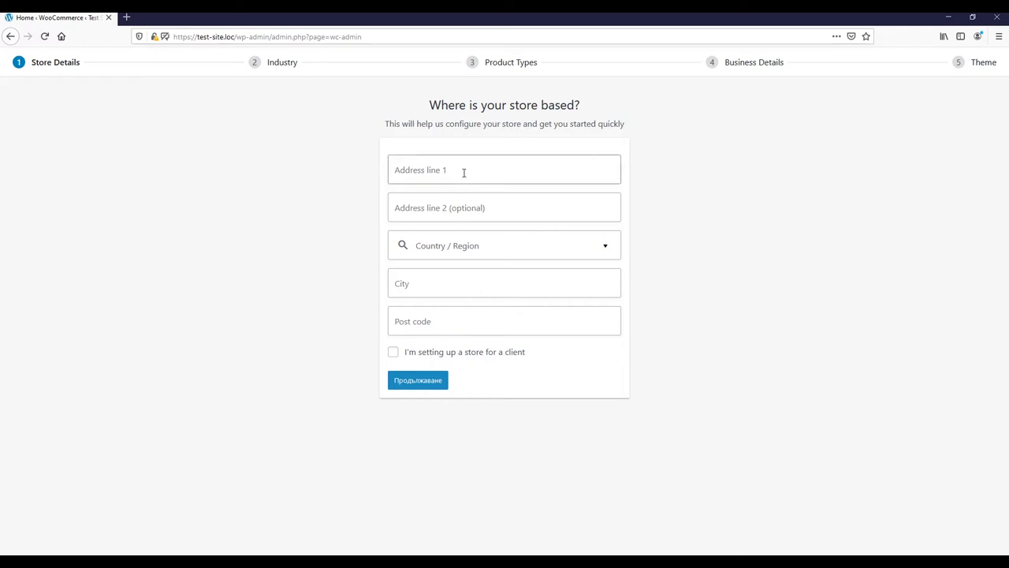
# Step: Fill in the store's first address line with "Test" and the second with "test"
pyautogui.click(463, 173)
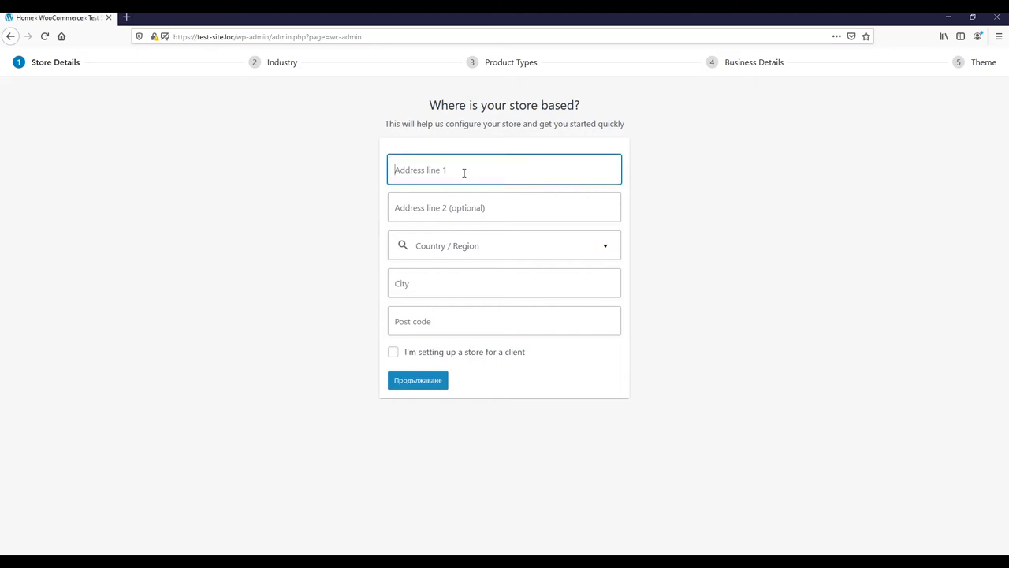
pyautogui.write('Test')
pyautogui.click(434, 208)
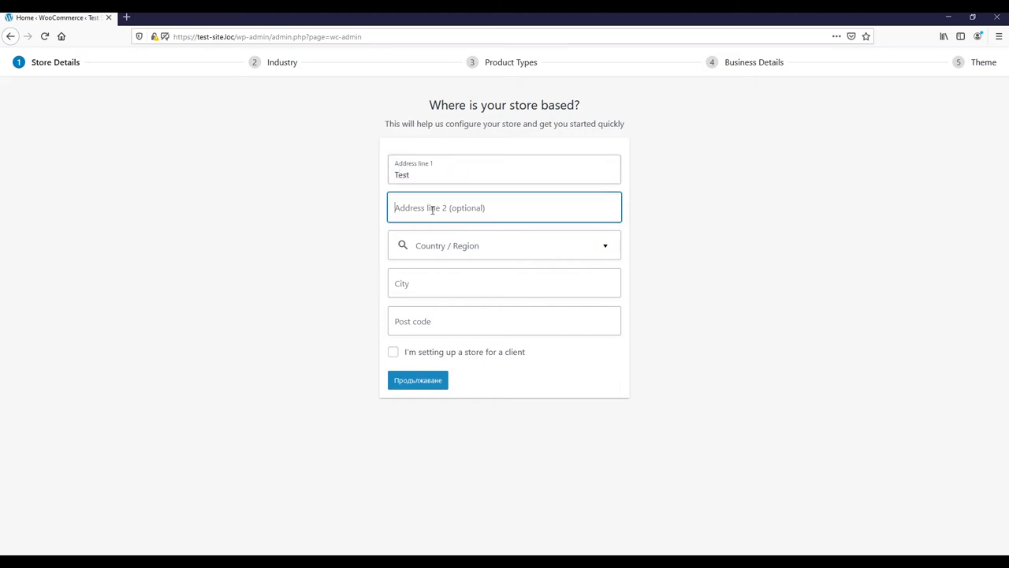
pyautogui.write('test')
# Step: Set the store's country and region to България — Русе
pyautogui.click(470, 249)
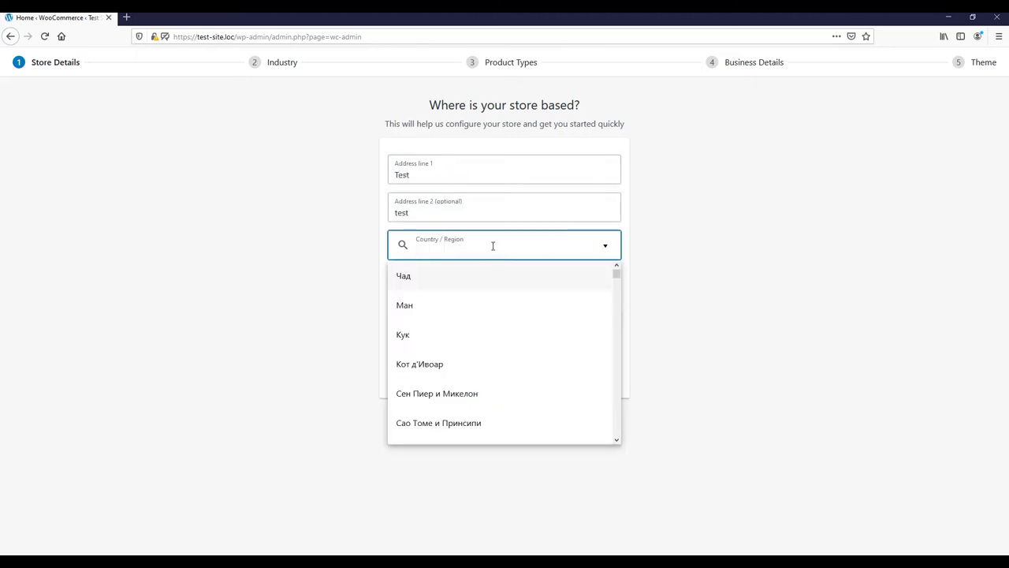
pyautogui.write('Bu')
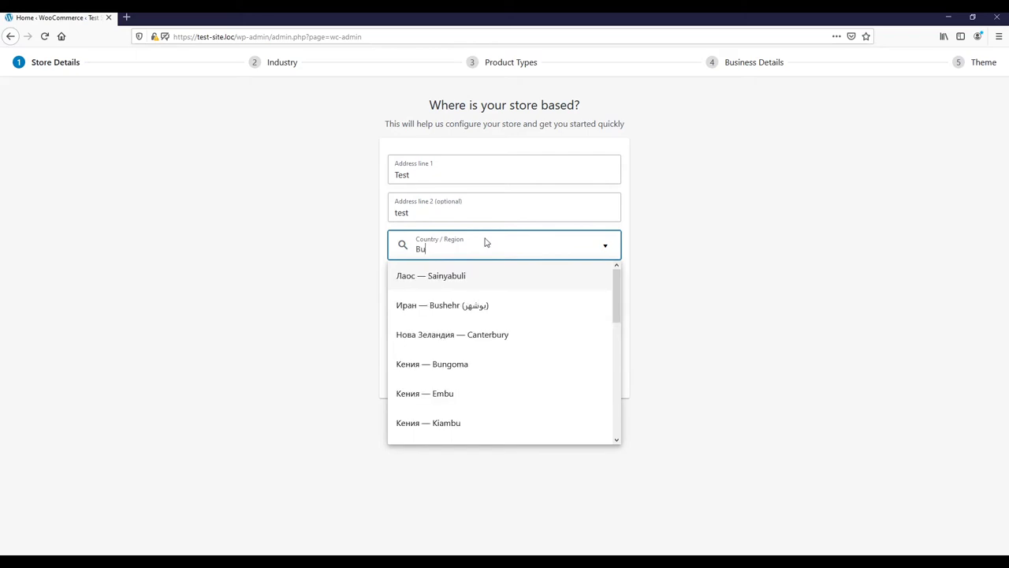
pyautogui.press('BackSpace')
pyautogui.press('BackSpace')
pyautogui.write('Бъ')
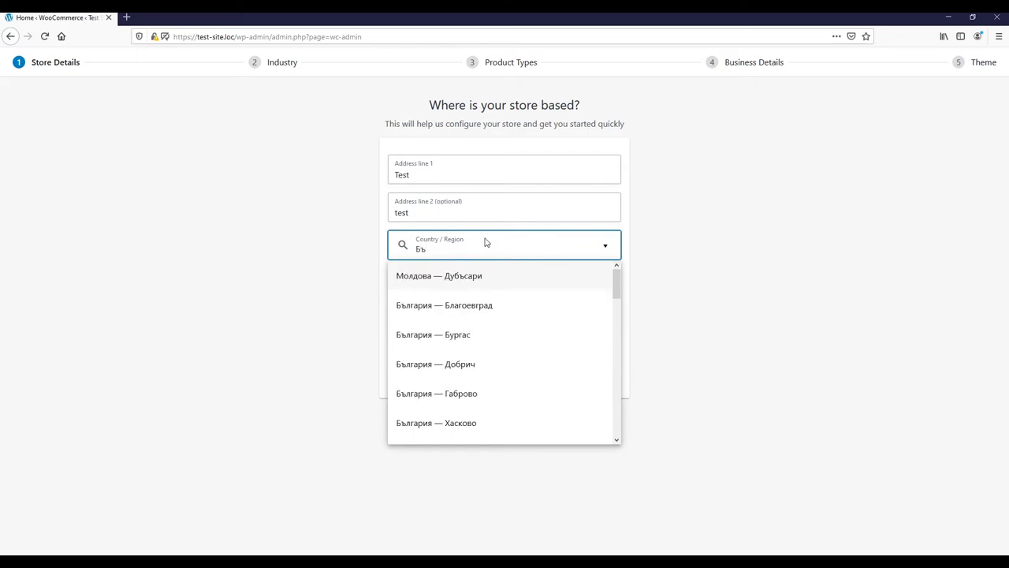
pyautogui.write('лг')
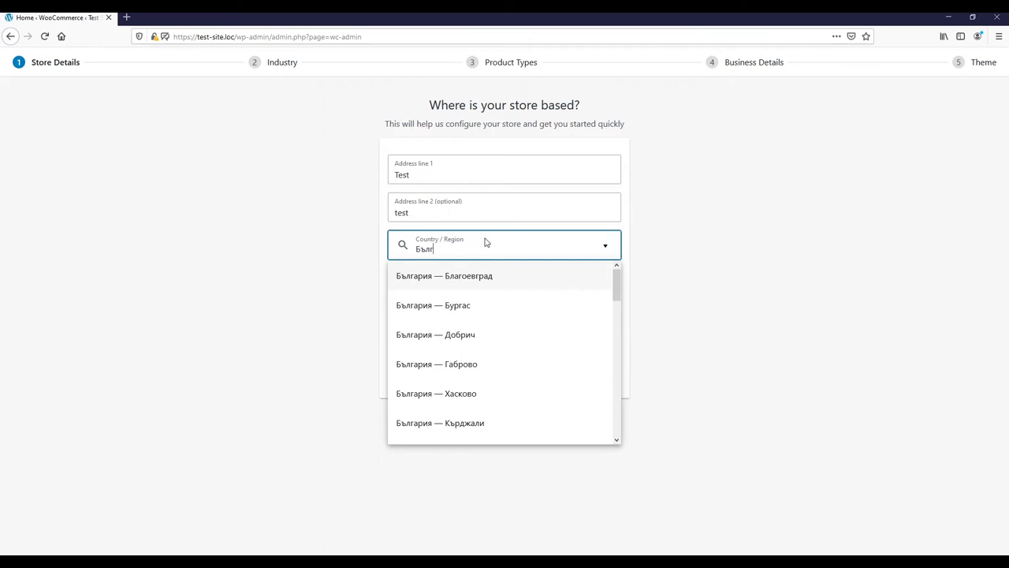
pyautogui.scroll(-5, 454, 316)
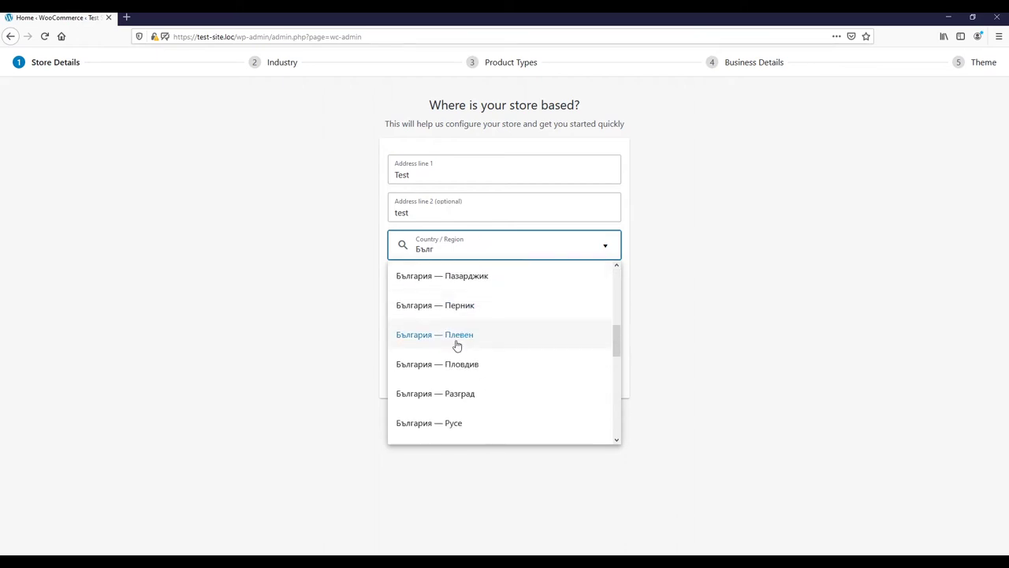
pyautogui.click(429, 423)
# Step: Enter the store's city and post code and submit the store details
pyautogui.click(440, 286)
pyautogui.write('Русе')
pyautogui.click(459, 321)
pyautogui.write('7000')
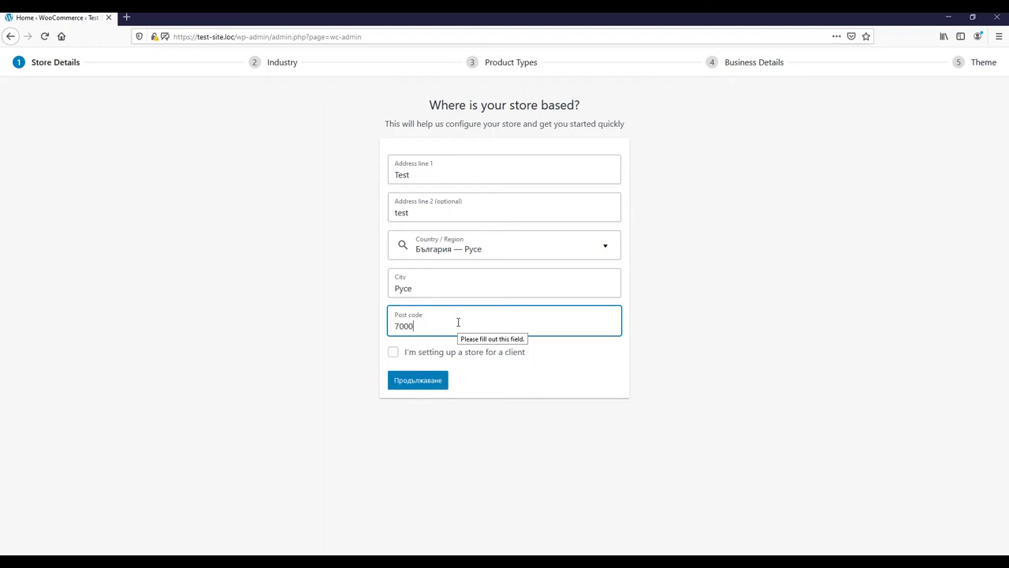
pyautogui.click(415, 382)
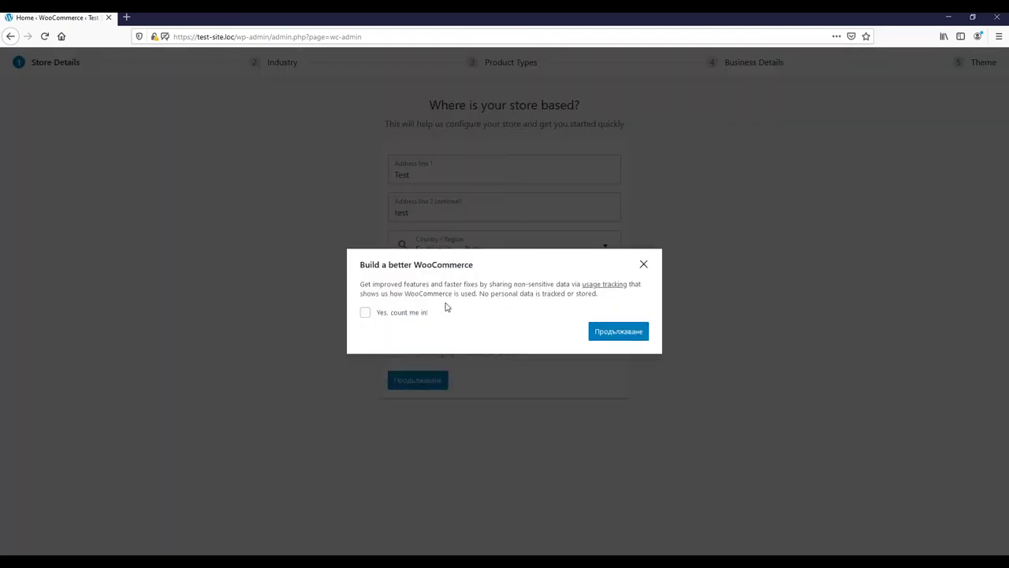
# Step: Toggle the usage-tracking opt-in on and back off, and continue to the industry question
pyautogui.click(364, 315)
pyautogui.click(369, 316)
pyautogui.click(623, 332)
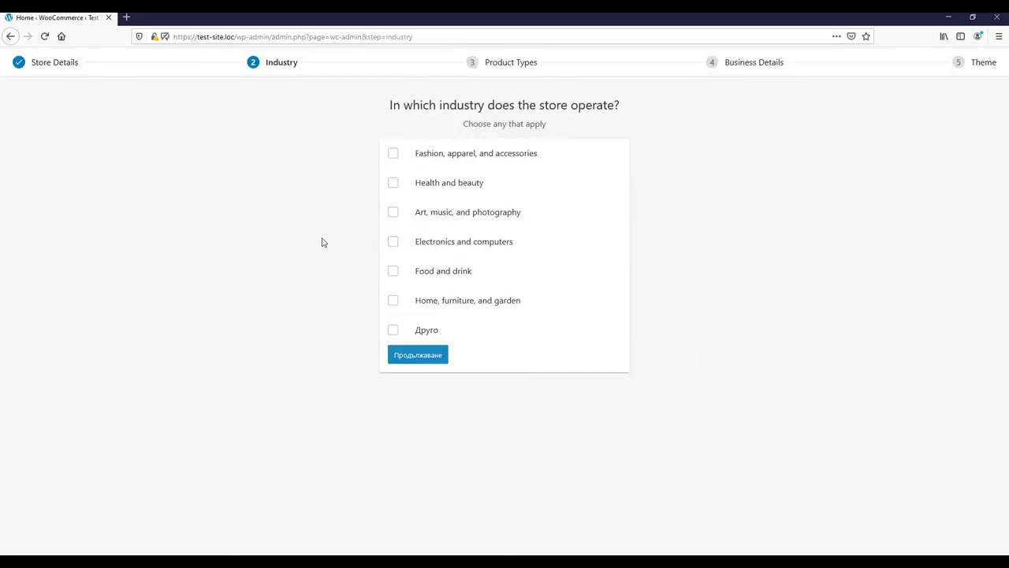
# Step: Set the store's industry to Друго and its product type to Physical products, confirming both wizard pages
pyautogui.click(394, 330)
pyautogui.click(411, 387)
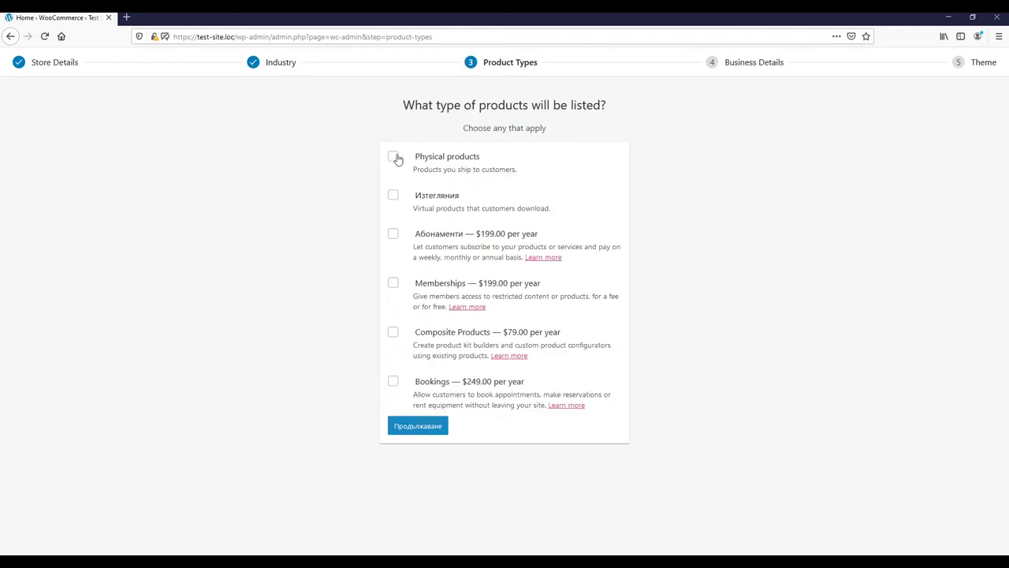
pyautogui.click(393, 157)
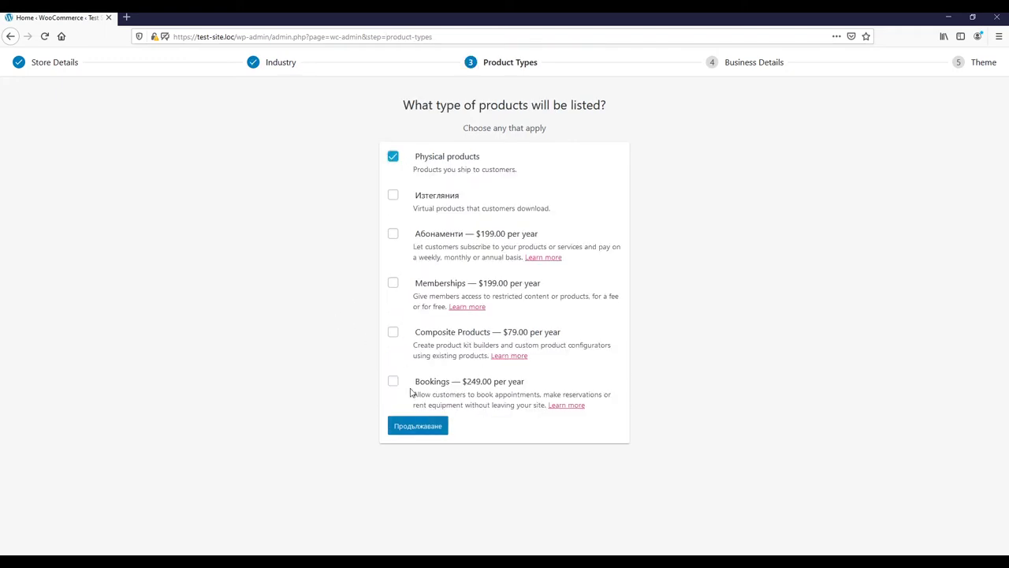
pyautogui.click(417, 425)
# Step: Set the number of planned products to 1 - 10 and answer No to currently selling elsewhere
pyautogui.click(594, 191)
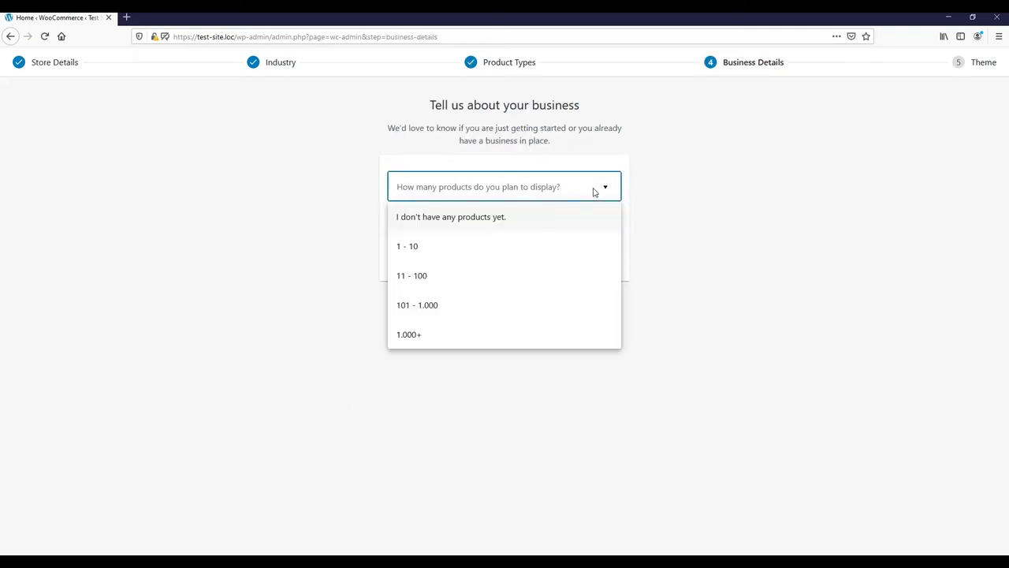
pyautogui.click(432, 249)
pyautogui.click(583, 228)
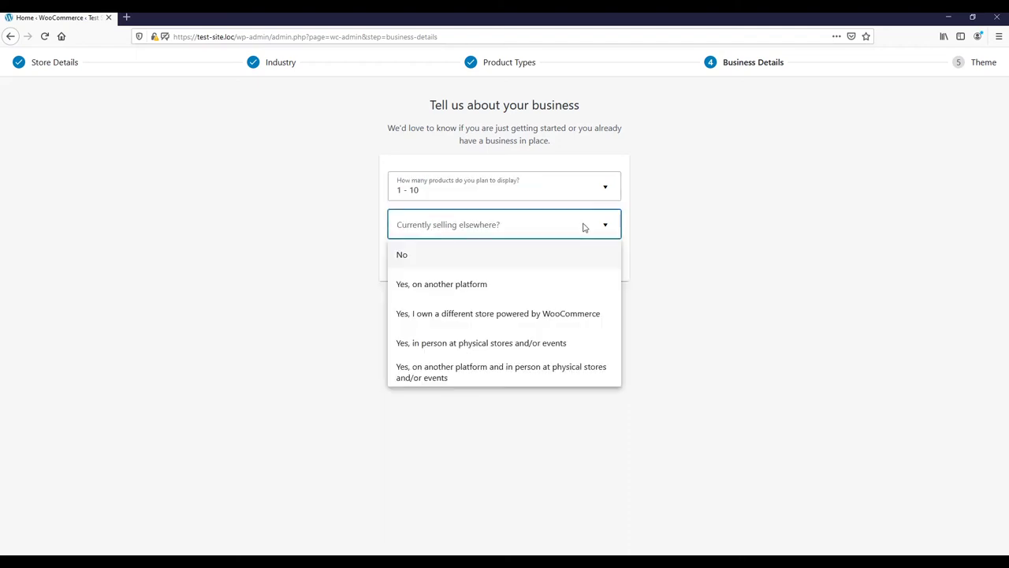
pyautogui.click(417, 257)
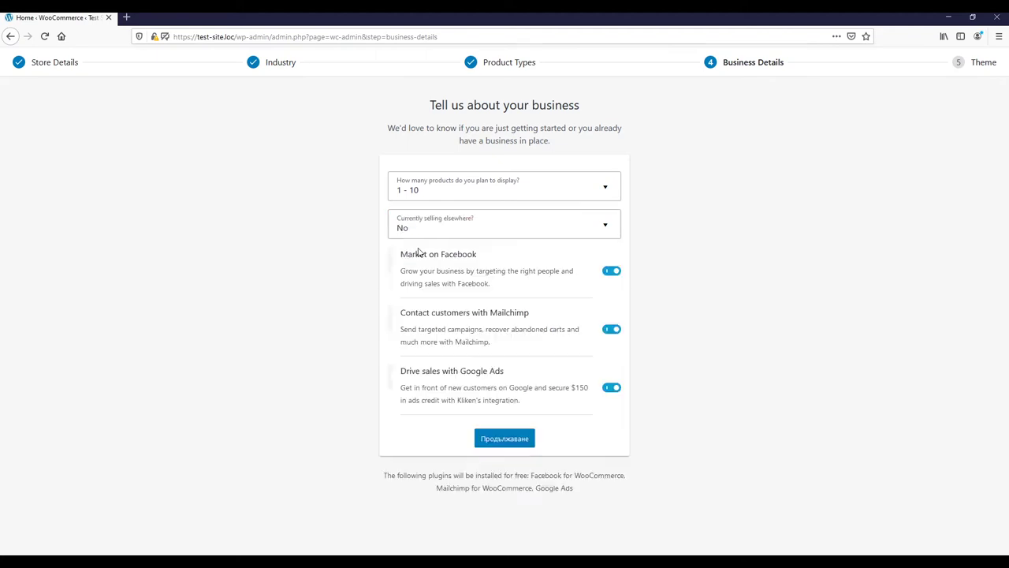
# Step: Turn off the Facebook, Mailchimp and Google Ads extensions and submit the business details
pyautogui.click(608, 273)
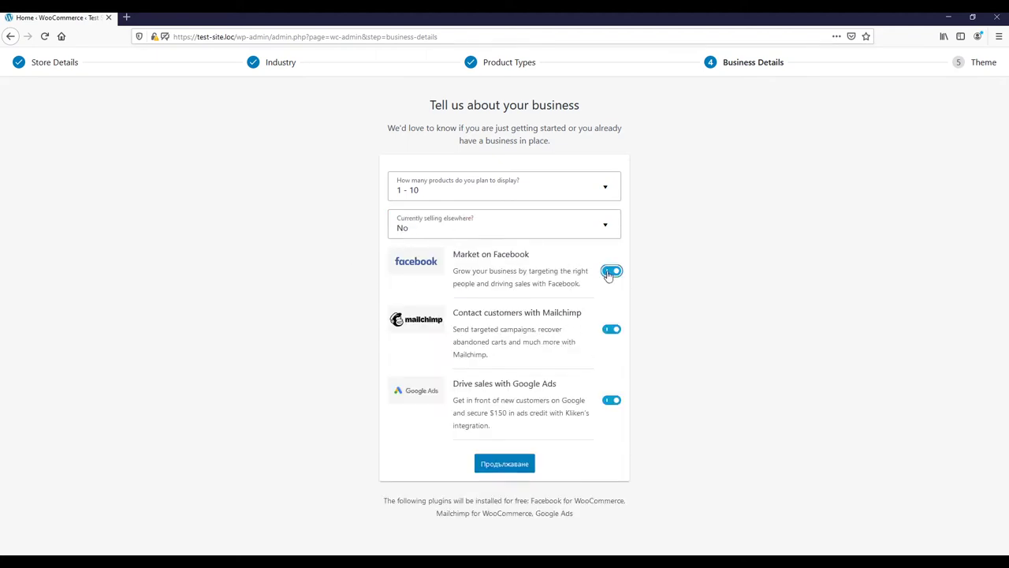
pyautogui.click(610, 328)
pyautogui.click(611, 401)
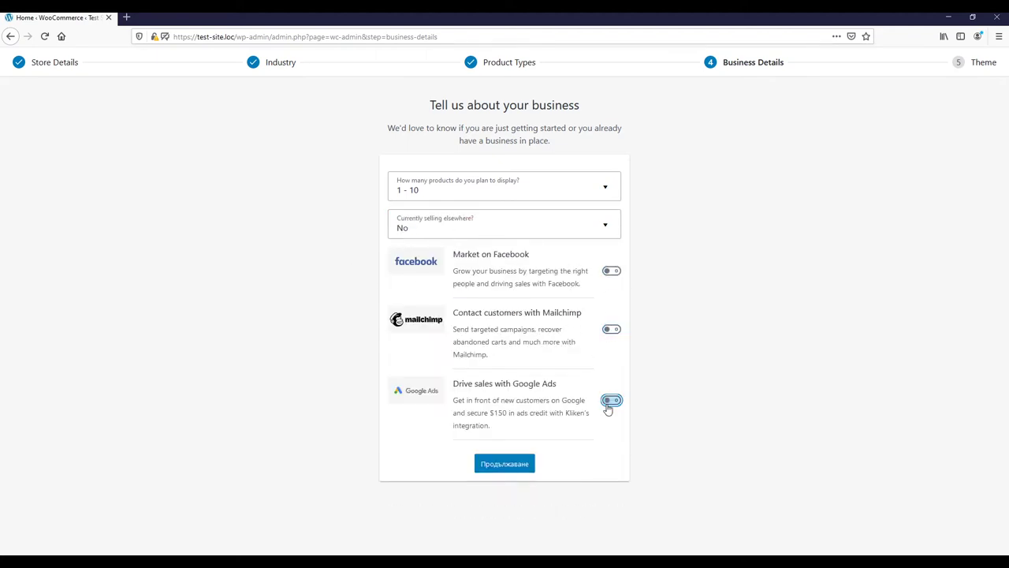
pyautogui.click(501, 470)
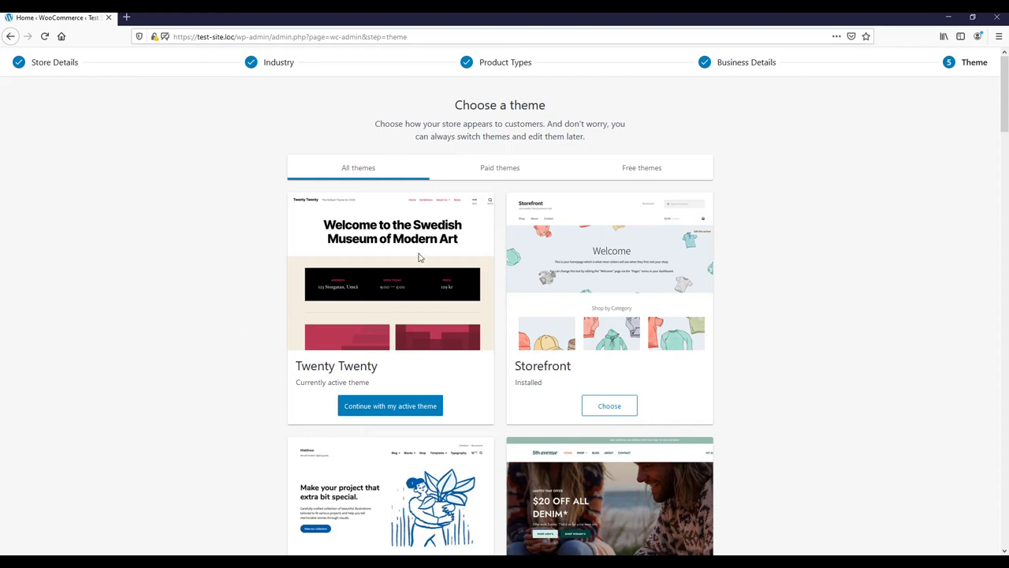
# Step: Show only the free themes and choose the Boutique theme for the store
pyautogui.click(642, 169)
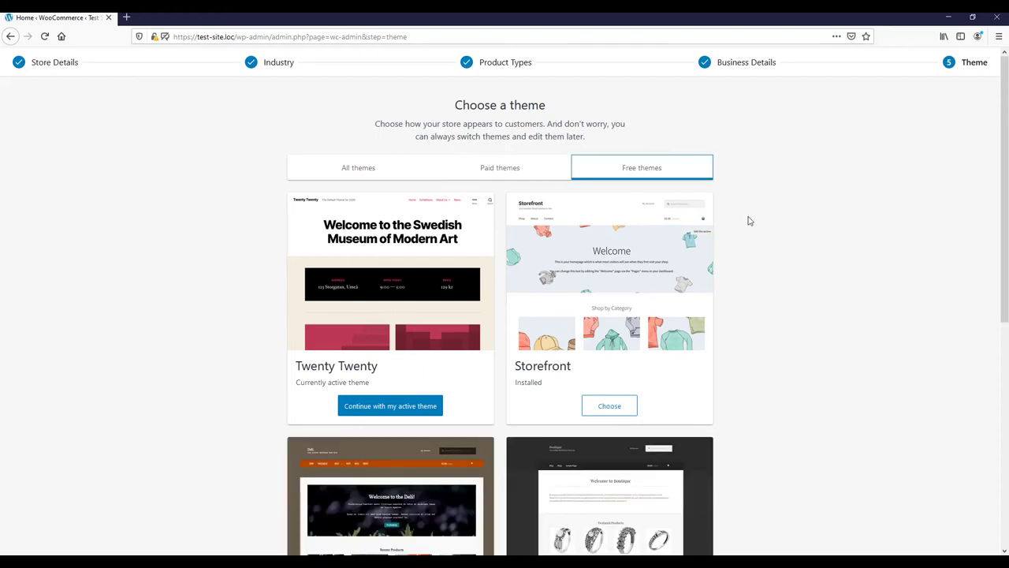
pyautogui.scroll(-2, 405, 330)
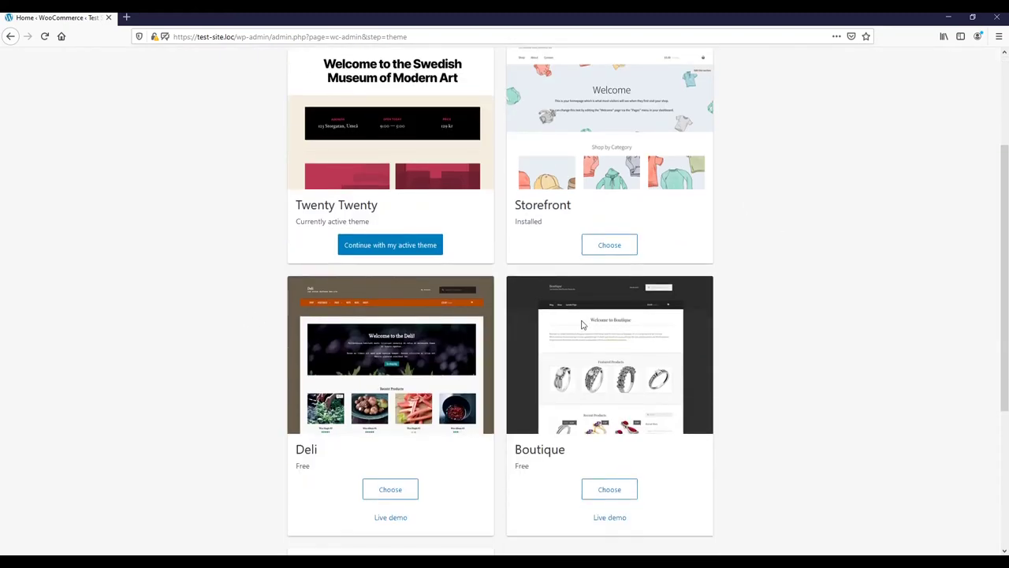
pyautogui.click(610, 490)
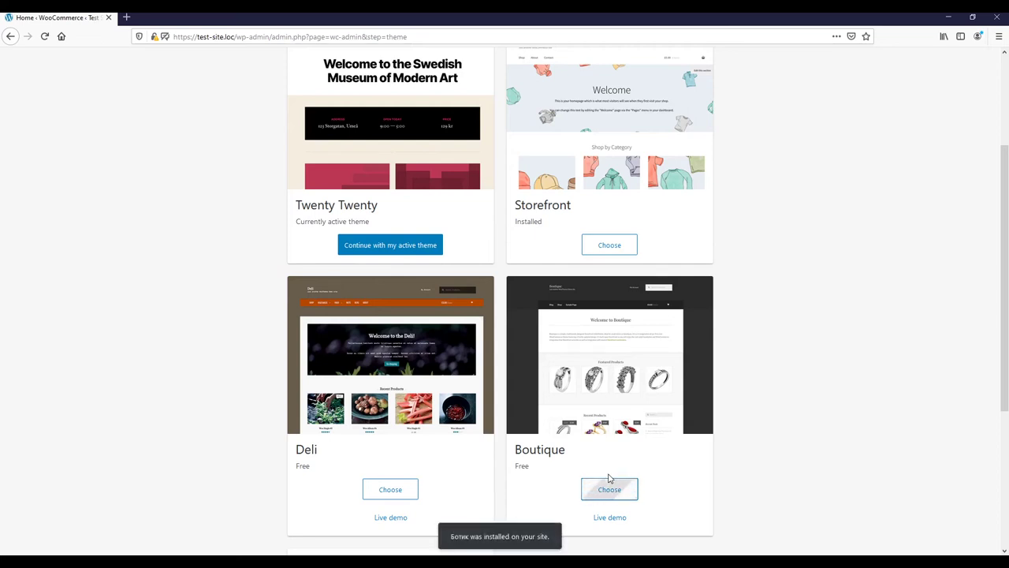
pyautogui.click(608, 478)
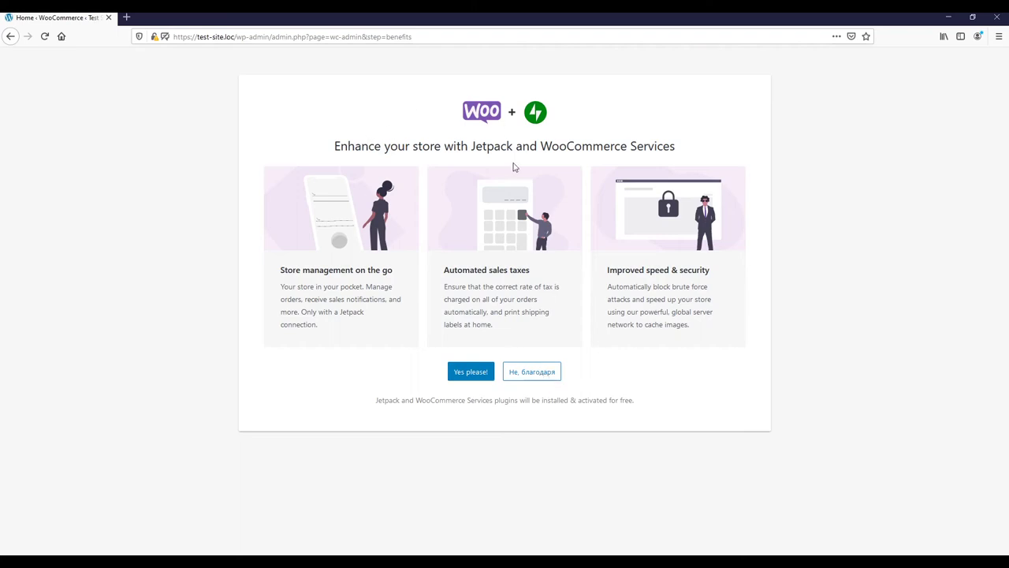
# Step: Decline the Jetpack and WooCommerce Services offer and dismiss the dialog that ends the setup wizard
pyautogui.click(536, 374)
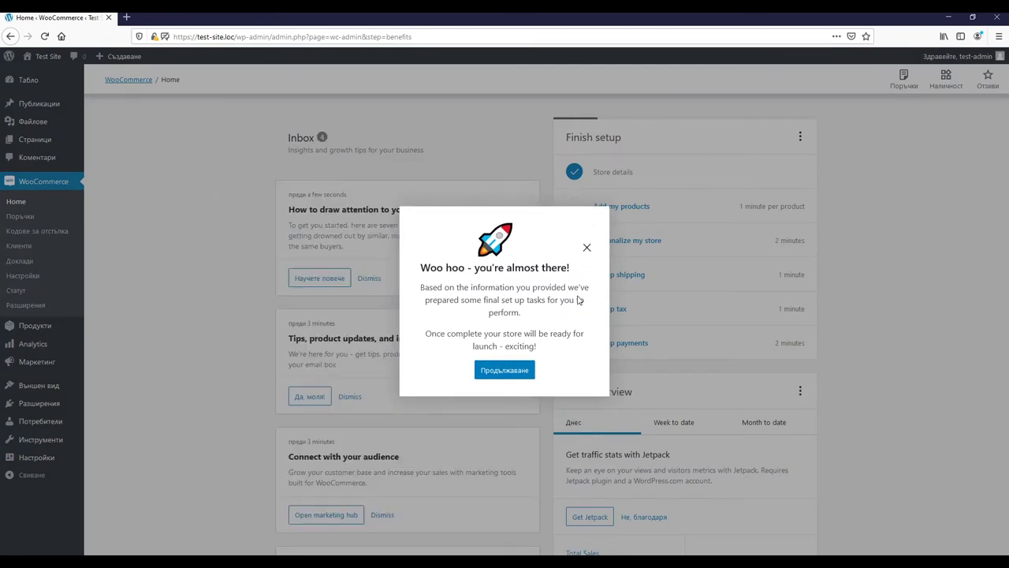
pyautogui.click(587, 249)
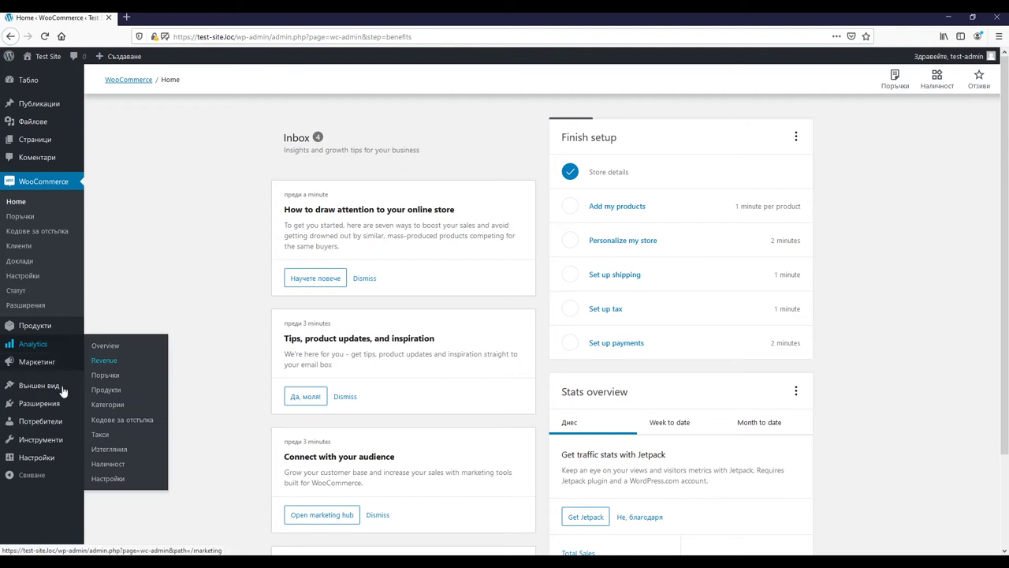
# Step: Return to the installed plugins and activate YITH WooCommerce Catalog Mode
pyautogui.moveTo(45, 403)
pyautogui.click(101, 407)
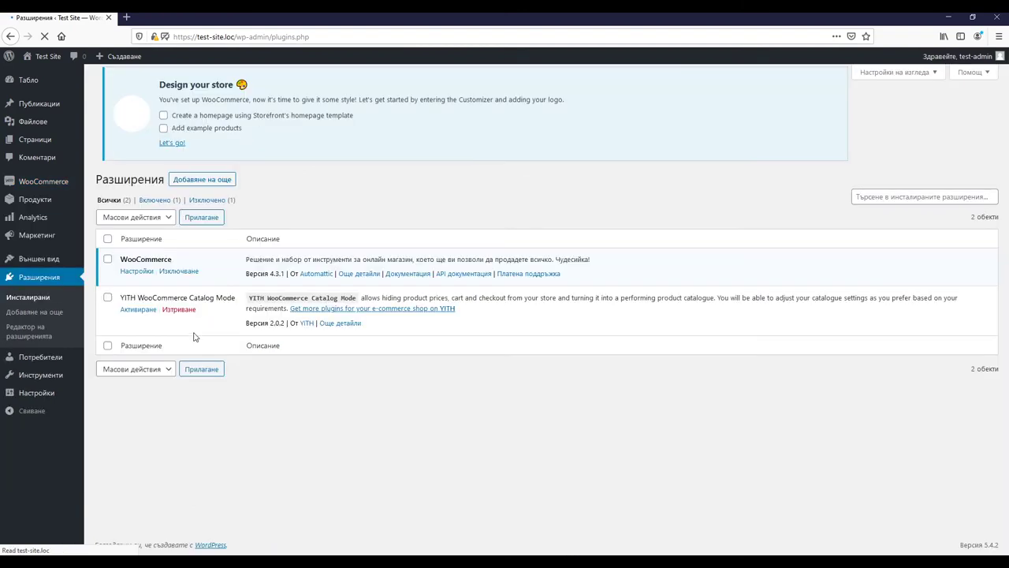
pyautogui.click(136, 317)
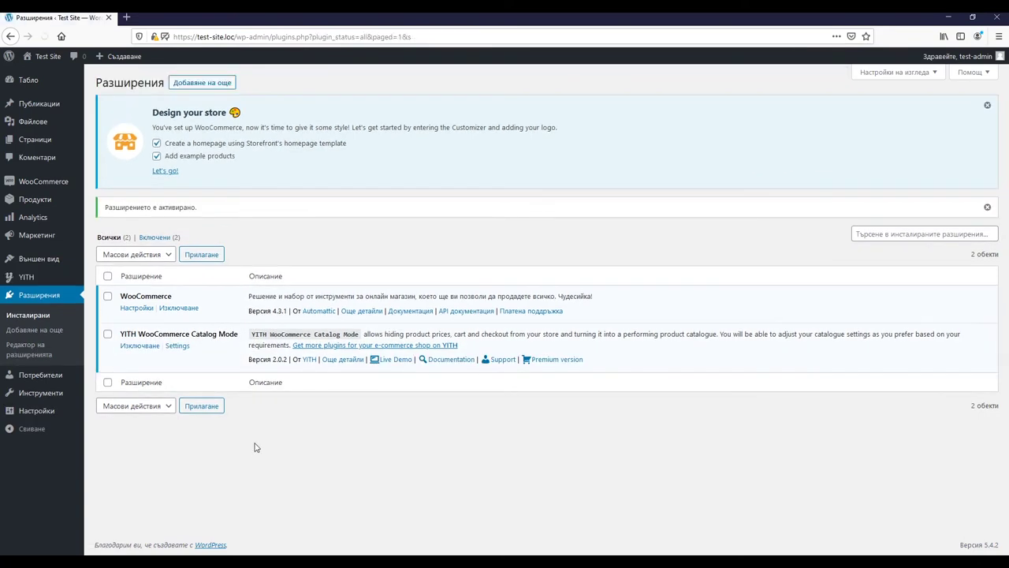
# Step: Enable Disable shop in the YITH WooCommerce Catalog Mode settings and save the changes
pyautogui.click(184, 348)
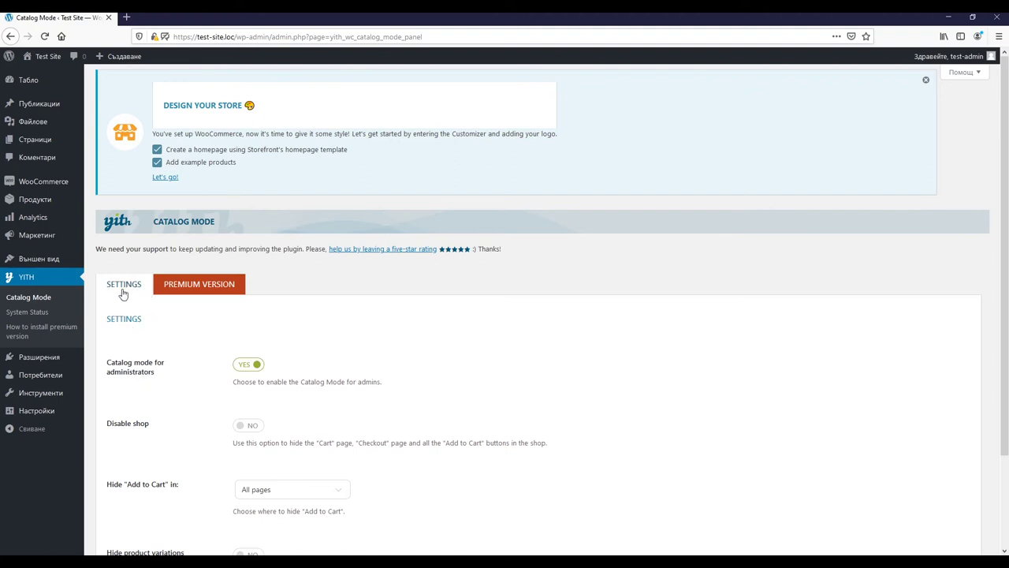
pyautogui.scroll(-3, 172, 337)
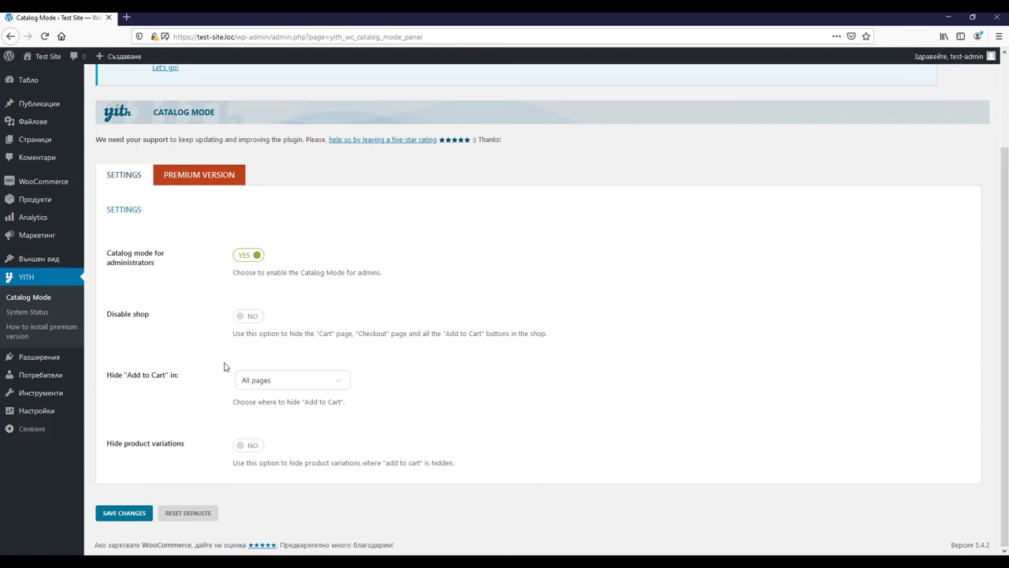
pyautogui.click(249, 318)
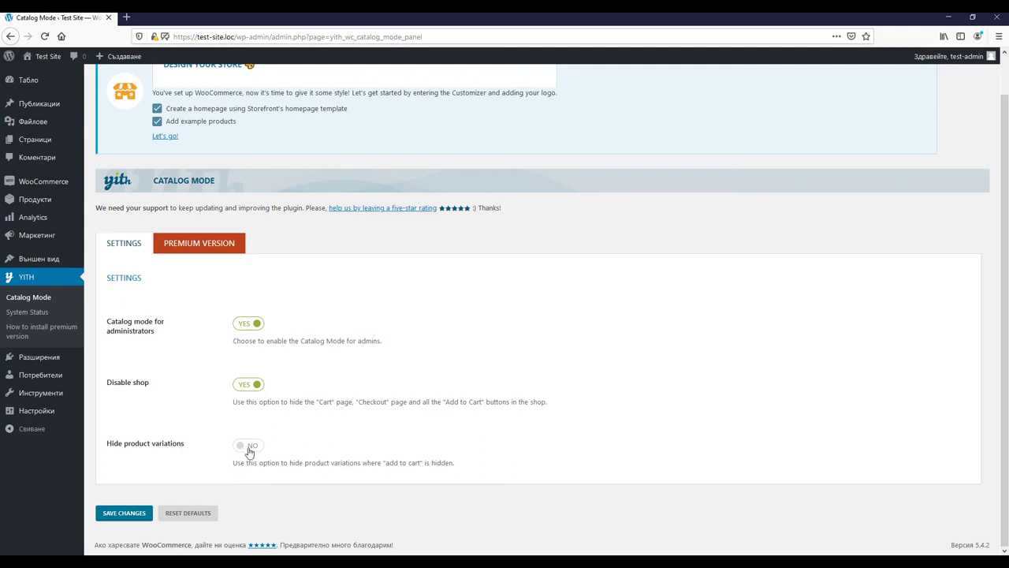
pyautogui.click(125, 513)
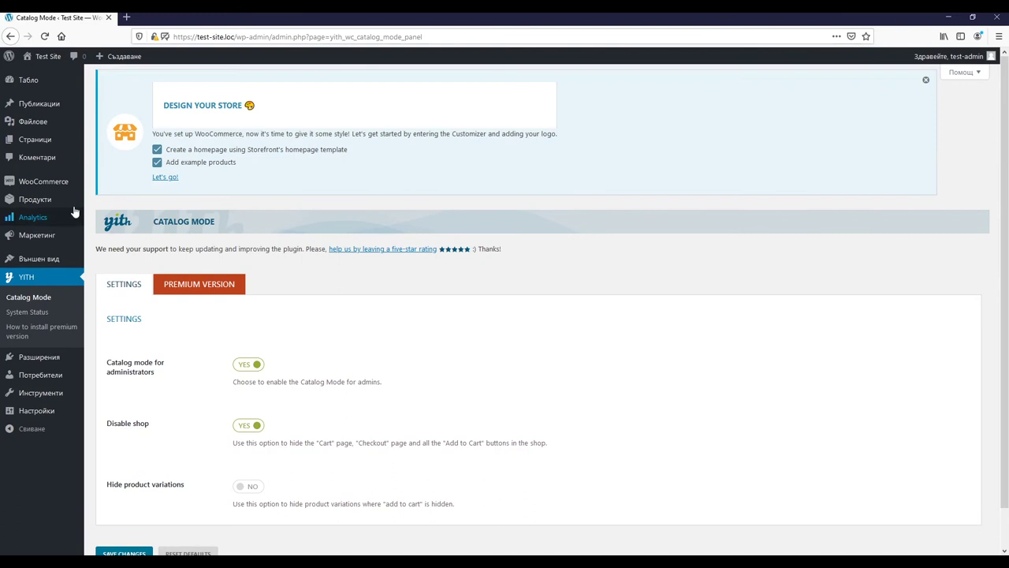
# Step: Start a new WooCommerce product and name it "Тест продукт №1"
pyautogui.moveTo(62, 201)
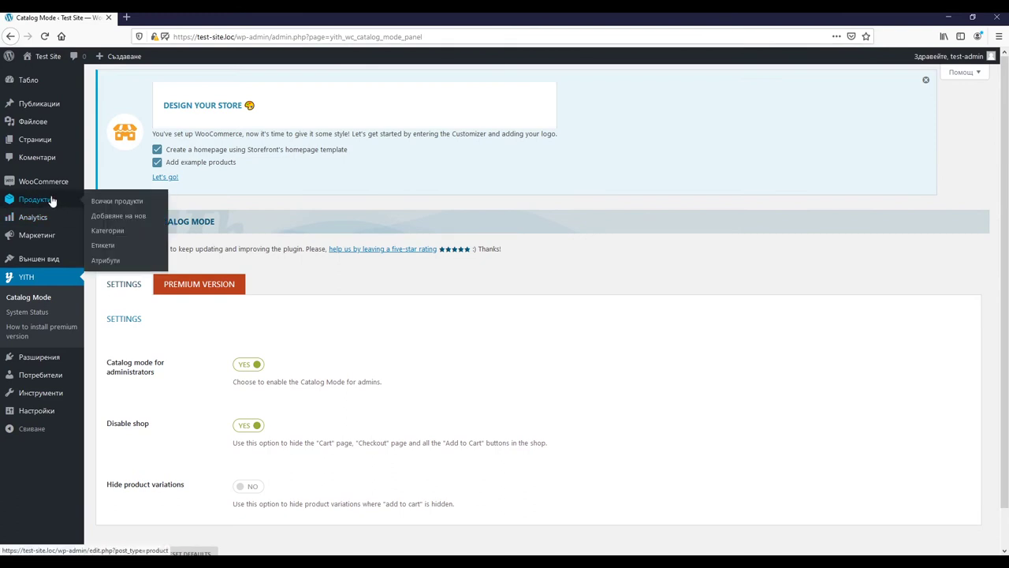
pyautogui.click(106, 217)
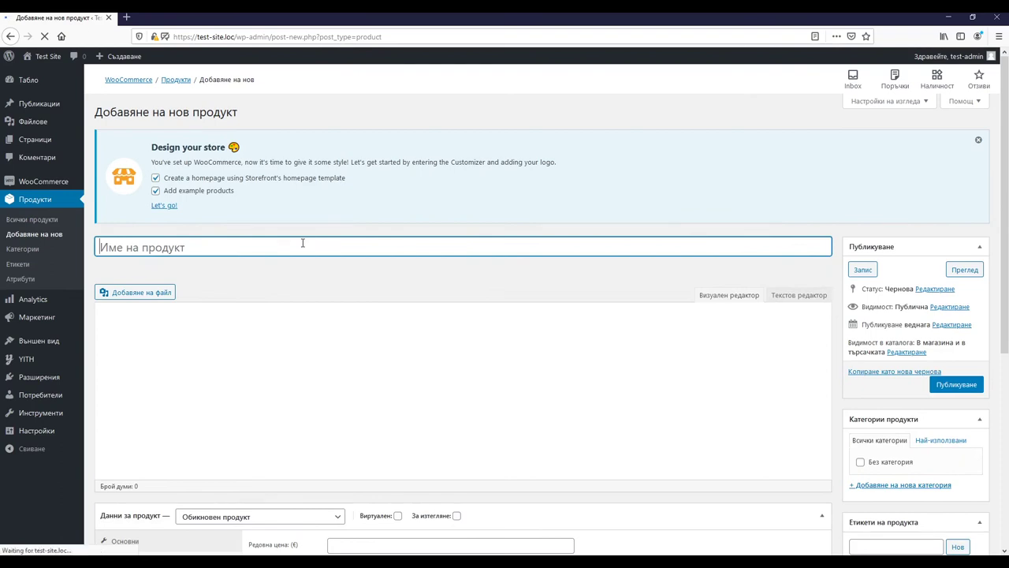
pyautogui.write('Te')
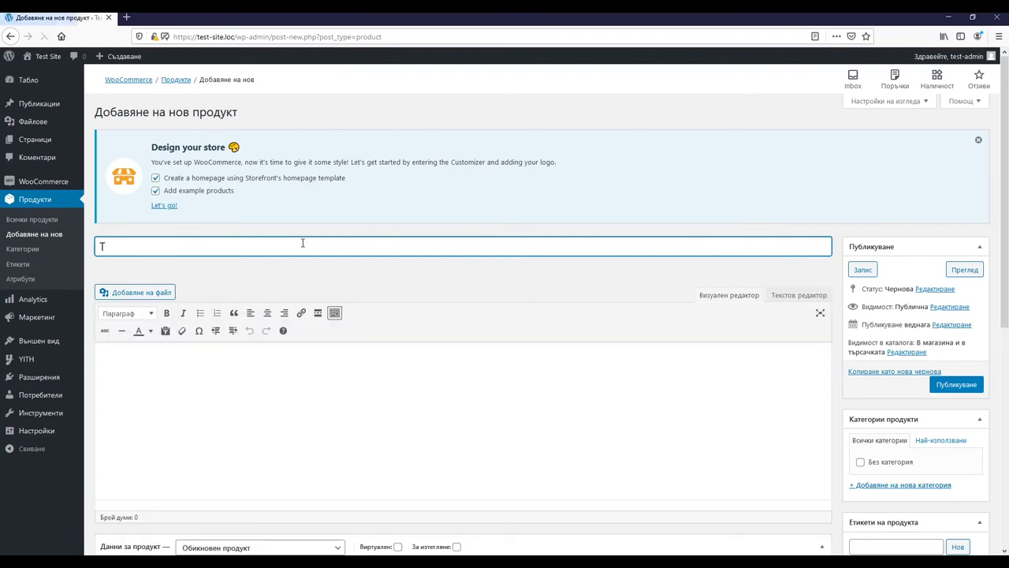
pyautogui.write('ст пр')
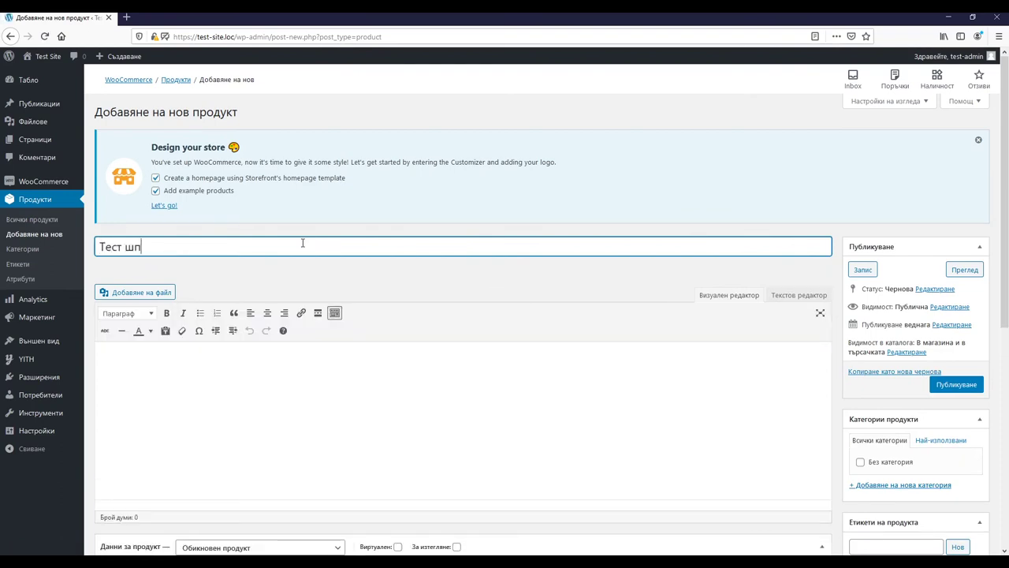
pyautogui.write('д')
pyautogui.press('BackSpace')
pyautogui.write('оду')
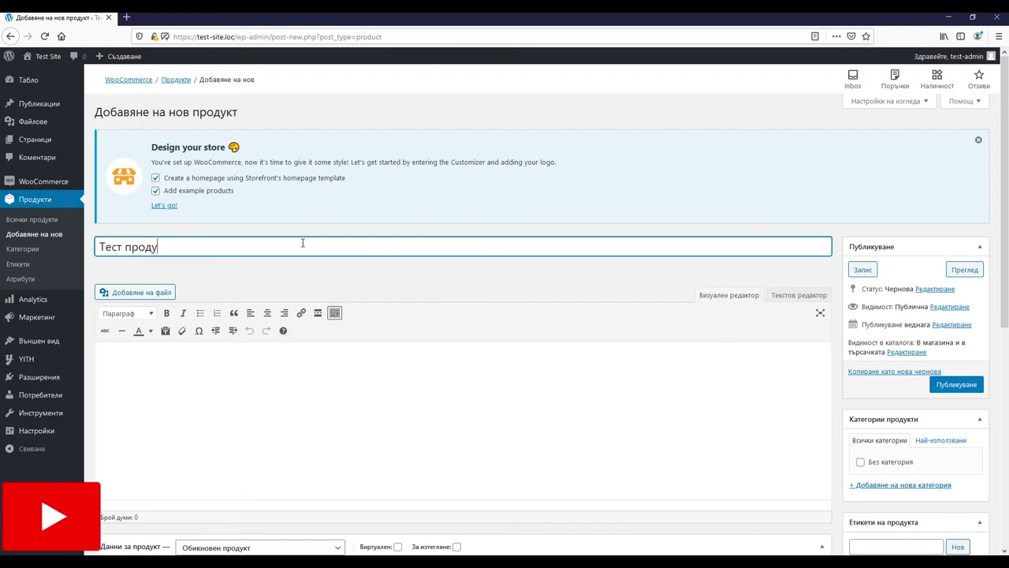
pyautogui.write('кт №1')
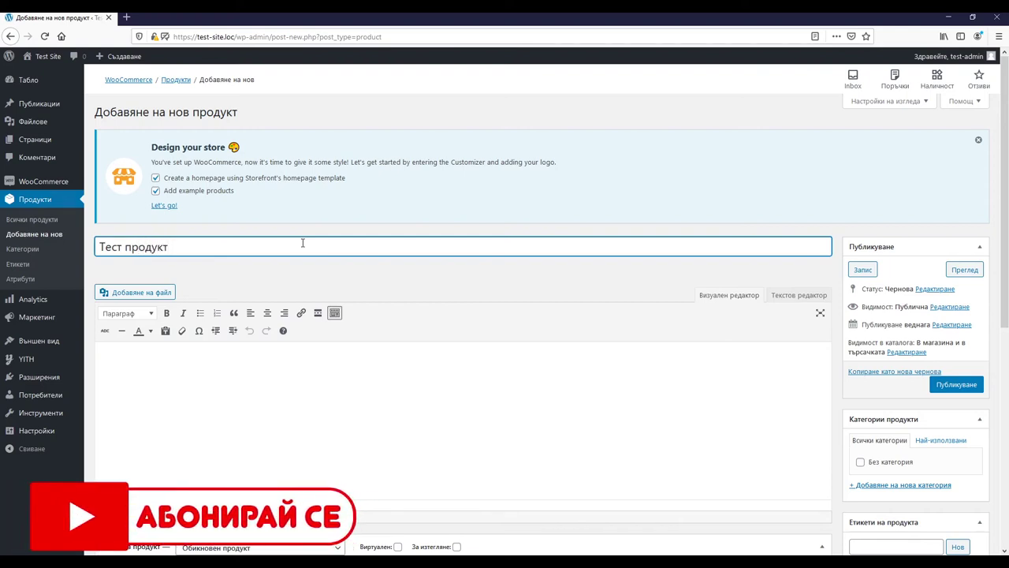
# Step: Set the product's regular price to 10 and enter "Тест Тест Тест" as its short description
pyautogui.click(282, 408)
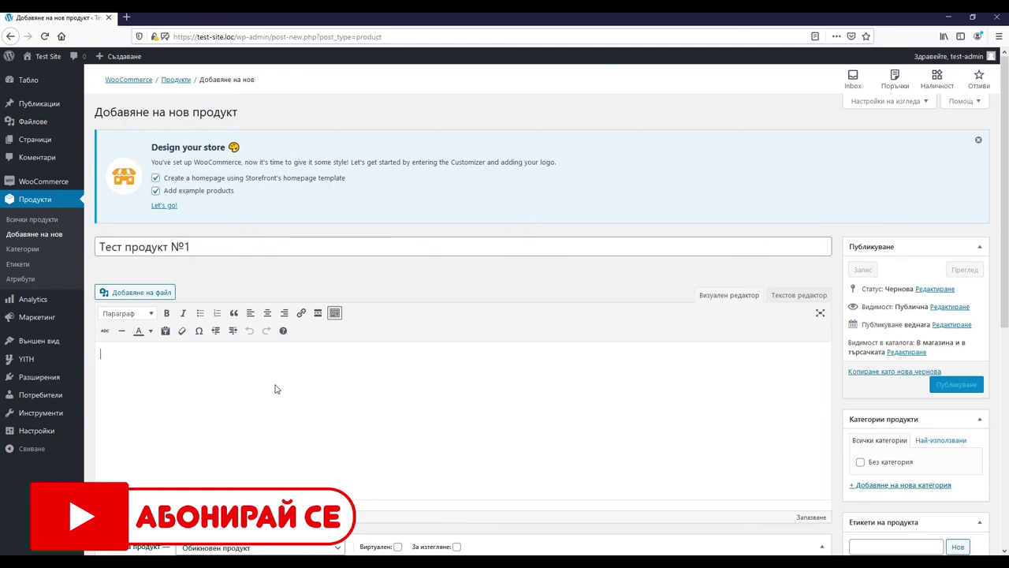
pyautogui.scroll(-3, 272, 390)
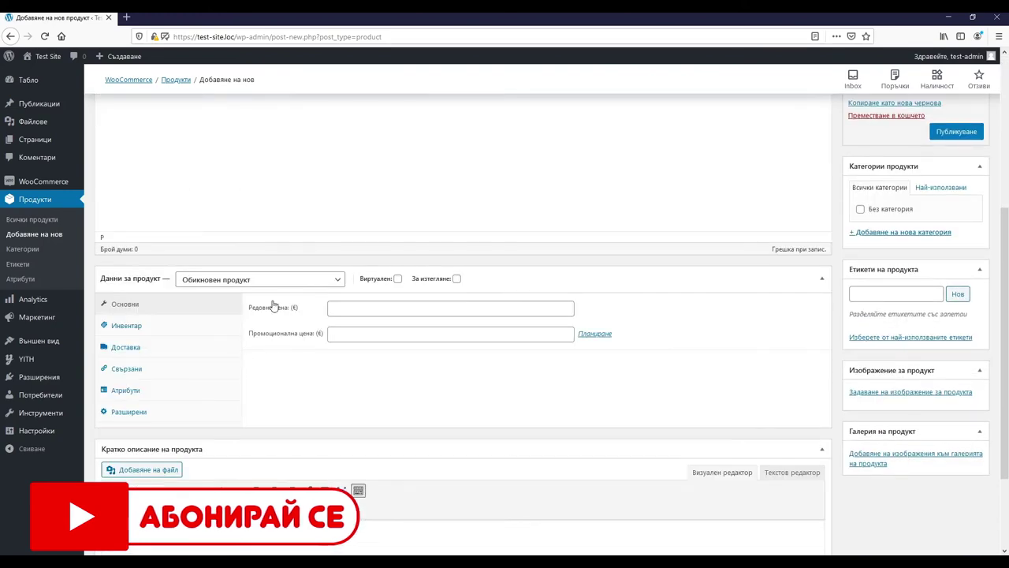
pyautogui.click(344, 308)
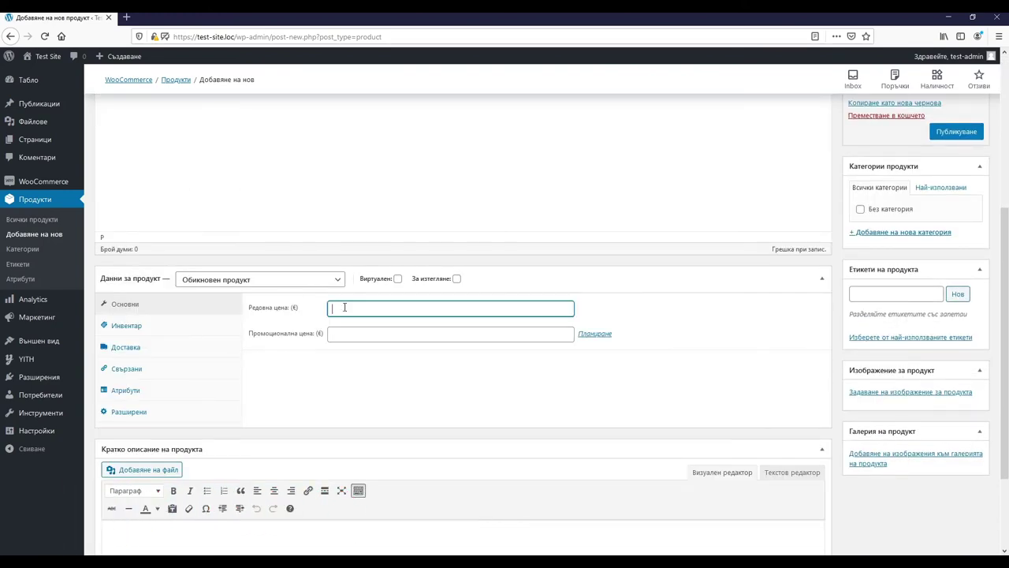
pyautogui.write('10')
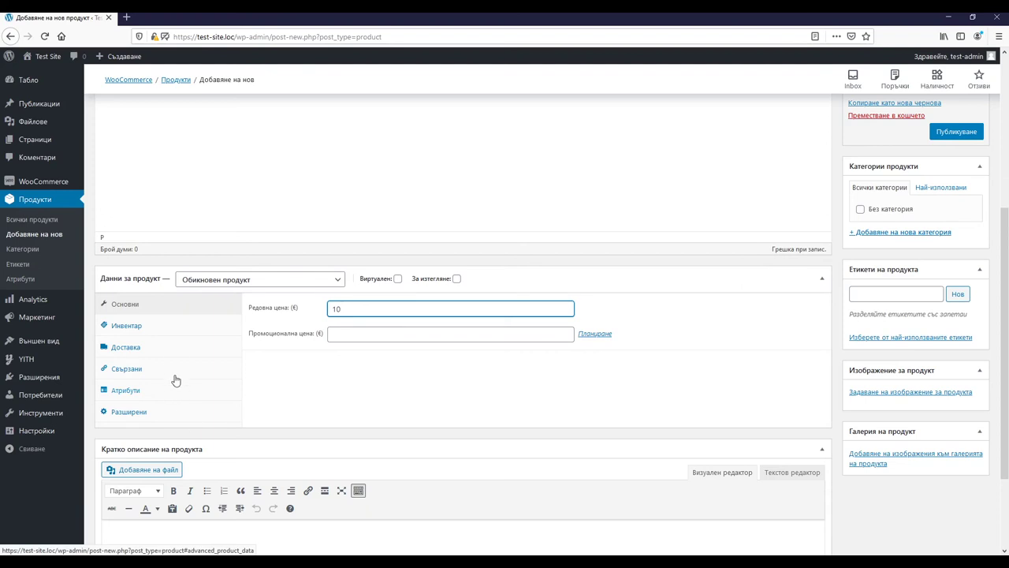
pyautogui.scroll(-3, 192, 356)
pyautogui.click(182, 443)
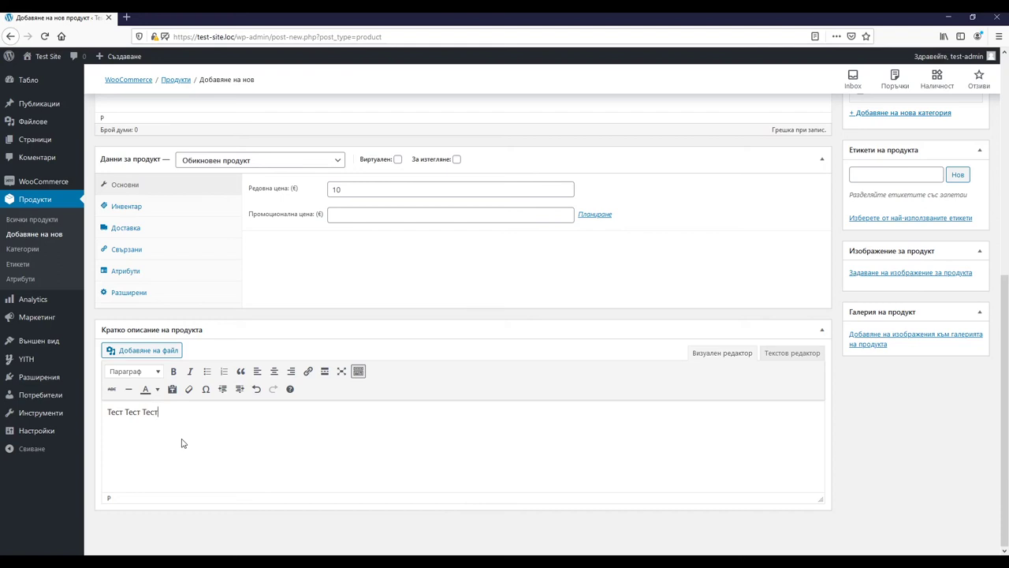
# Step: Set the uploaded lemon photo as the product image and publish the product
pyautogui.click(878, 275)
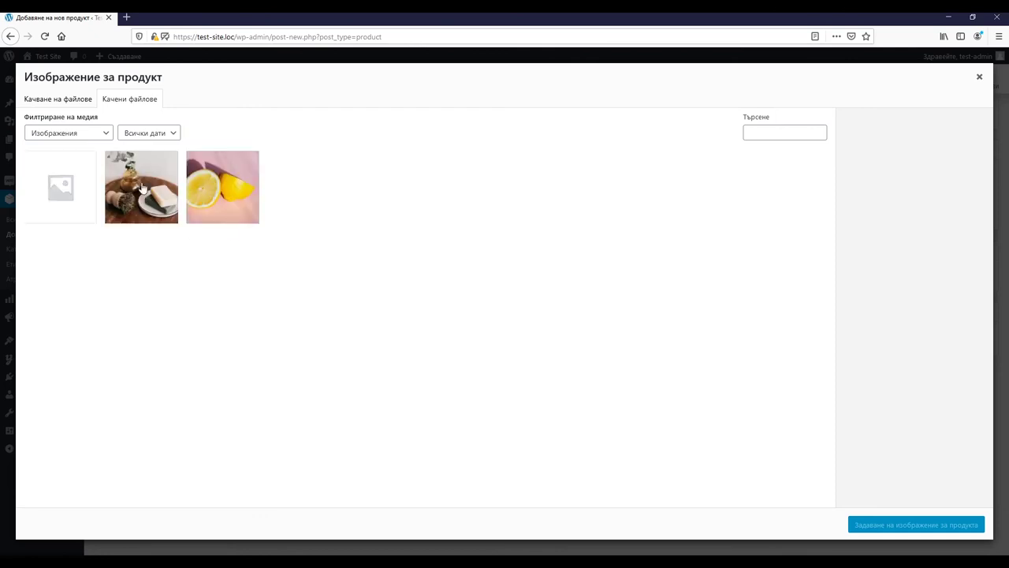
pyautogui.click(227, 183)
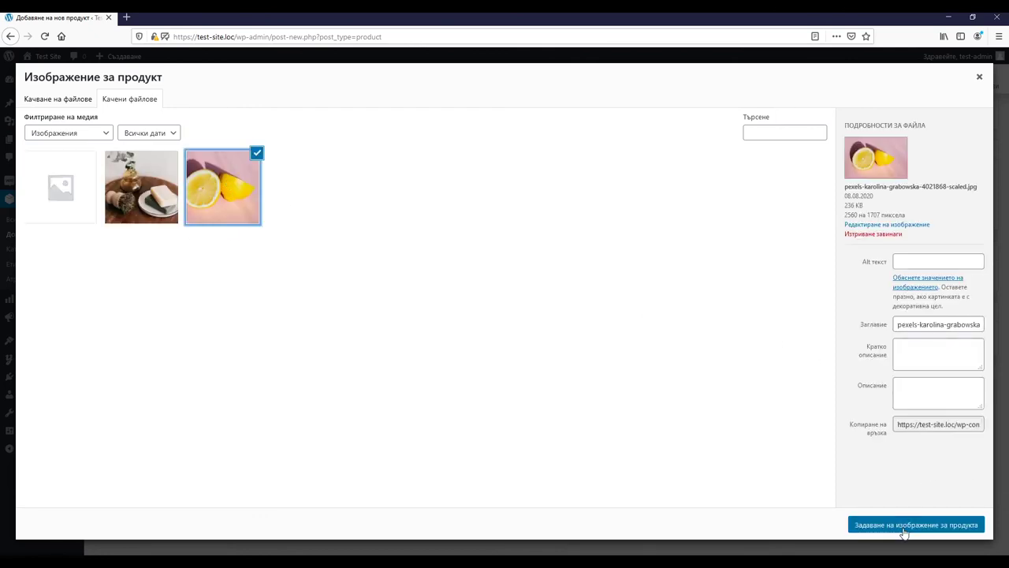
pyautogui.click(907, 524)
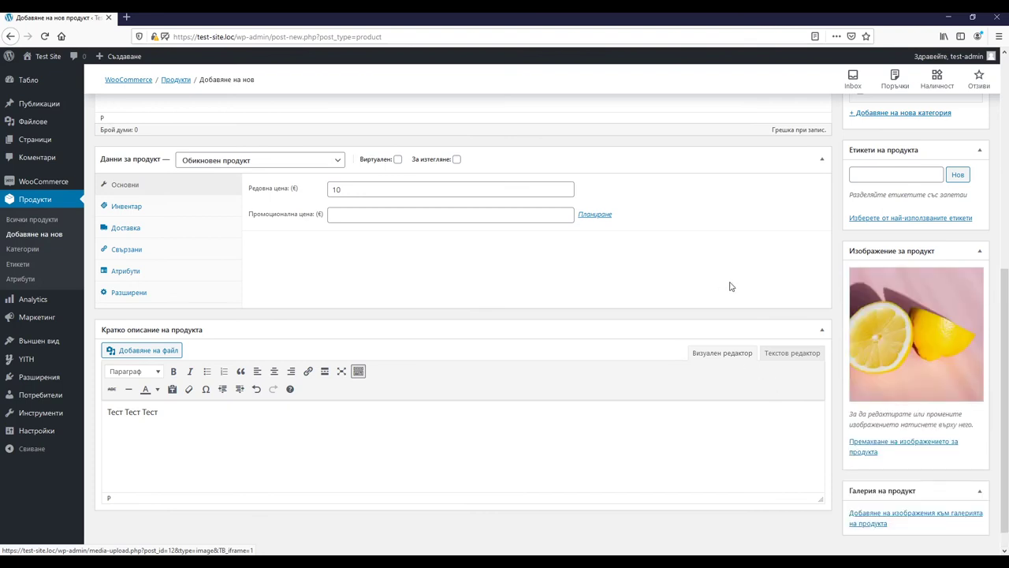
pyautogui.scroll(5, 789, 297)
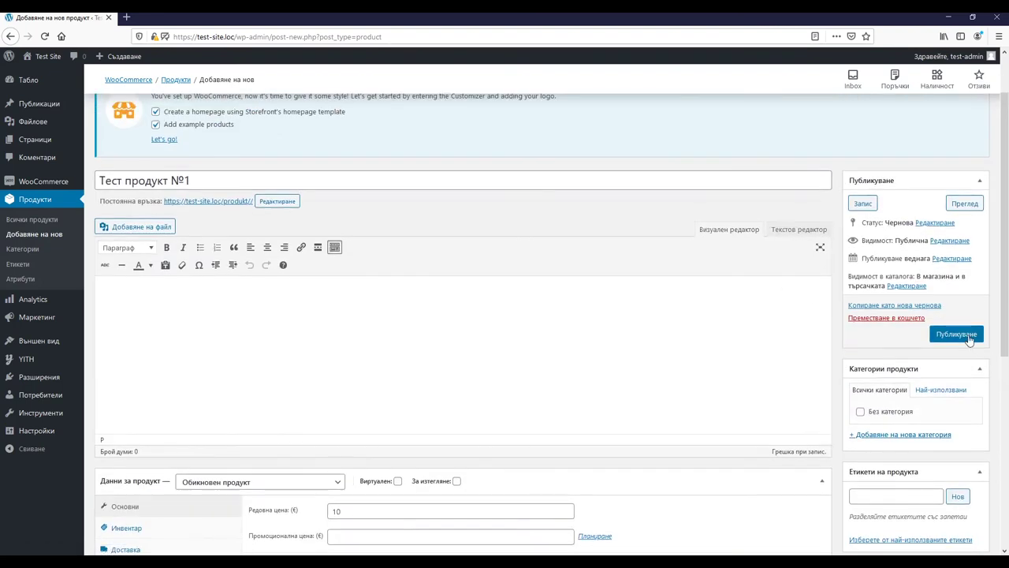
pyautogui.click(956, 334)
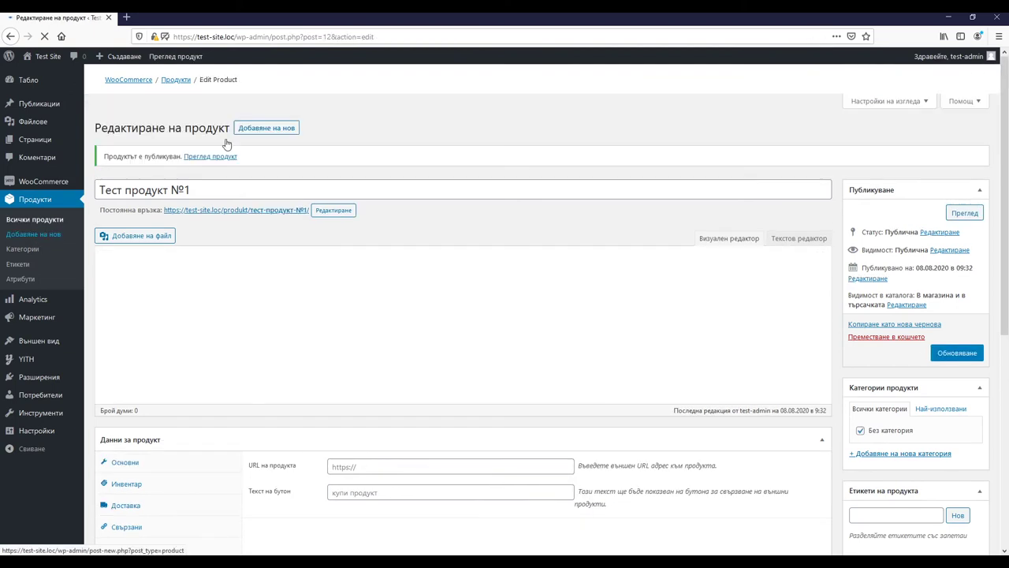
# Step: Add another new product and name it "Тест продукт №2"
pyautogui.click(50, 236)
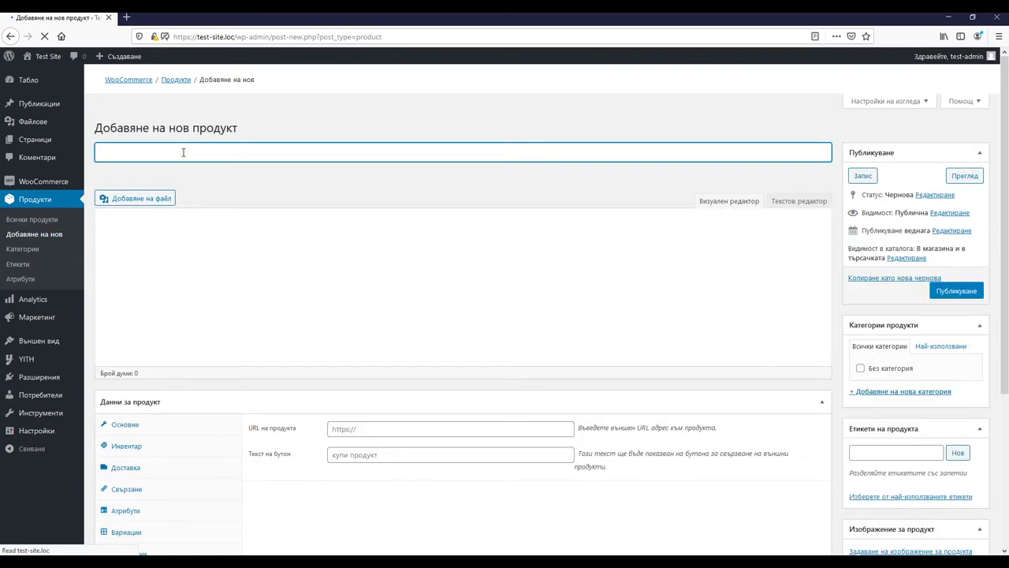
pyautogui.write('Тест проду')
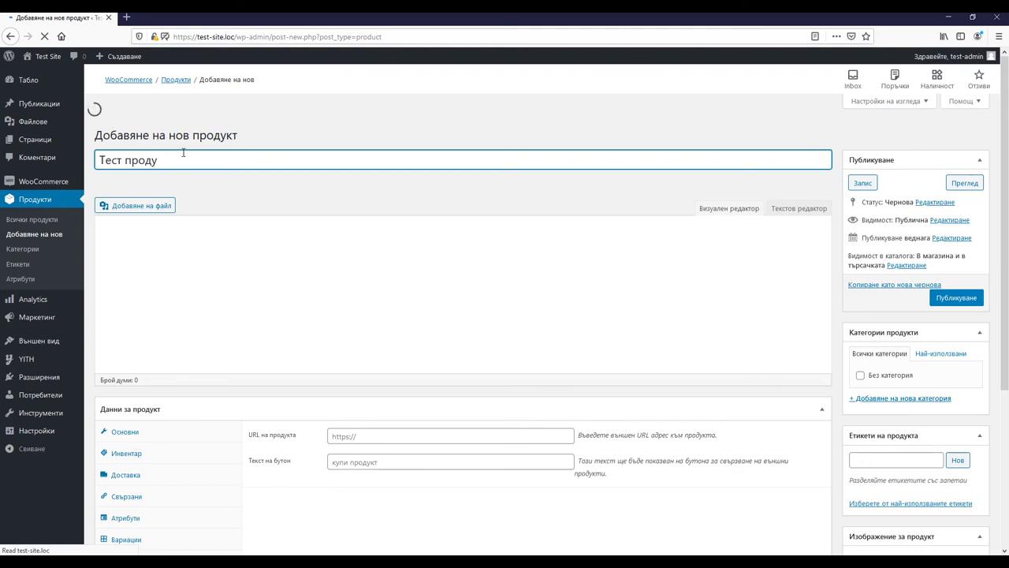
pyautogui.write('кт №2')
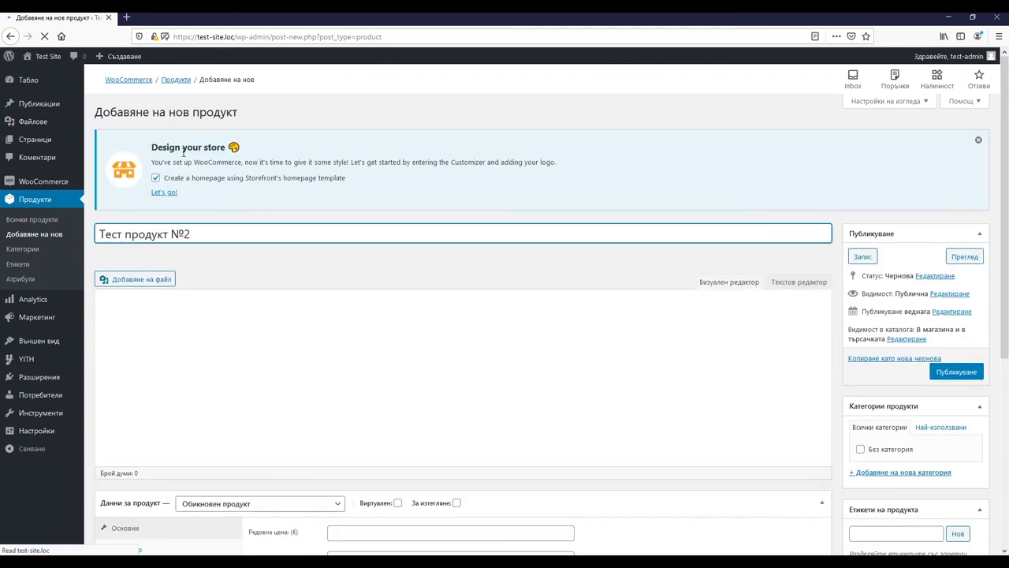
# Step: Set the second product's regular price to 100 and enter "Тест Тест 123" as its short description
pyautogui.scroll(-4, 255, 333)
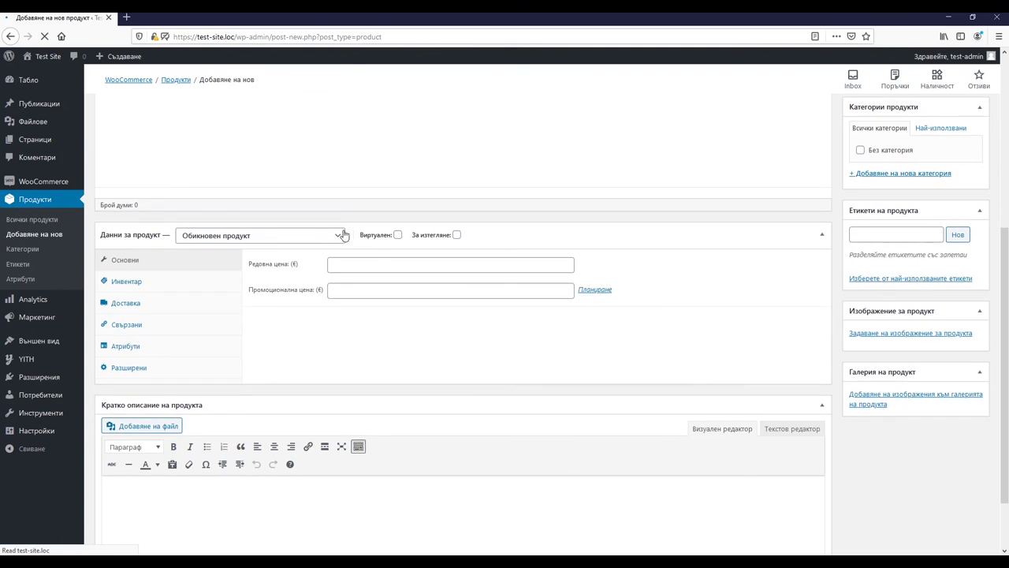
pyautogui.click(358, 264)
pyautogui.write('100')
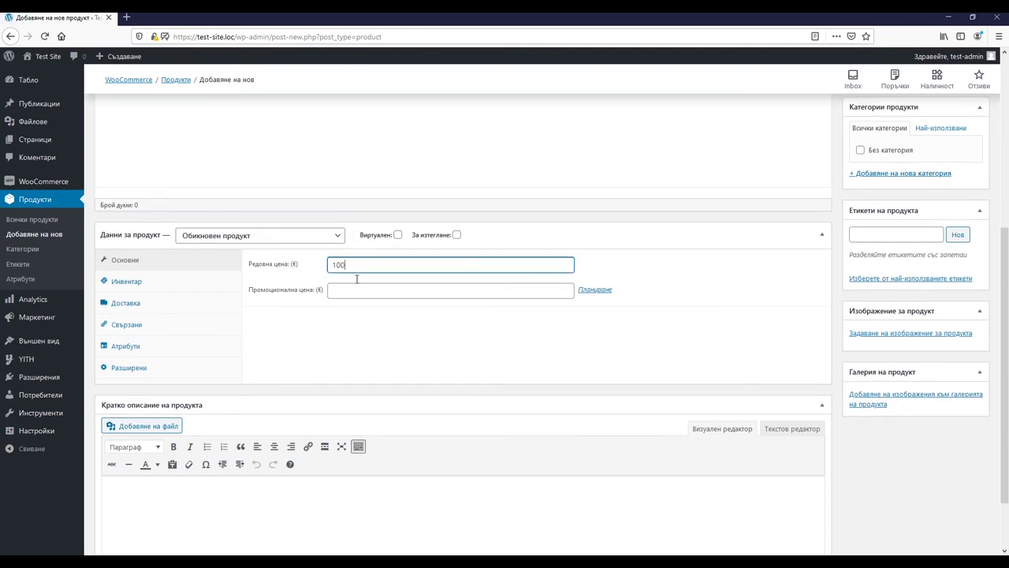
pyautogui.scroll(-1, 250, 356)
pyautogui.click(179, 420)
pyautogui.write('Тест Тест 123')
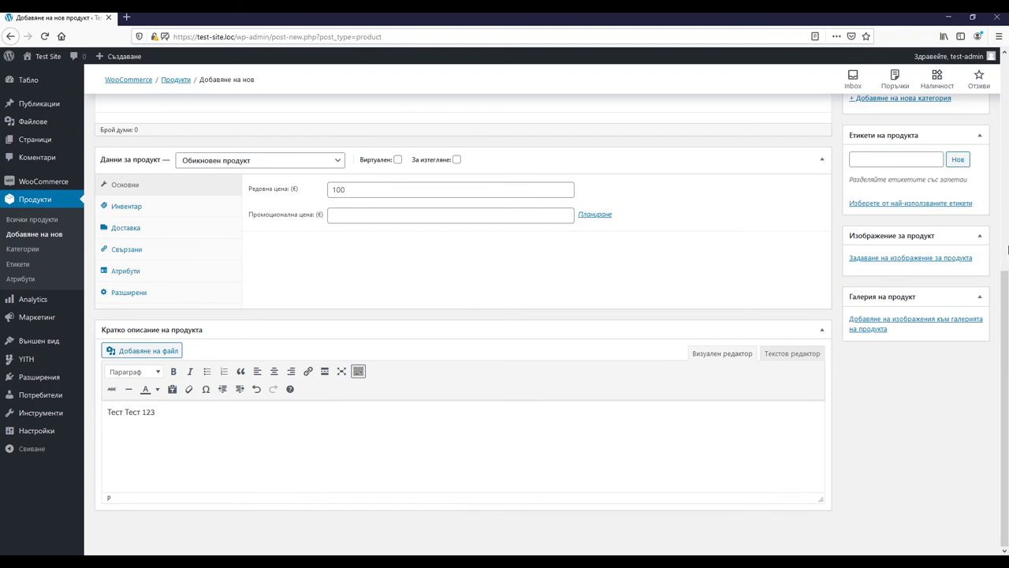
# Step: Set the uploaded soap and brush photo as the second product's image and publish the product
pyautogui.click(891, 260)
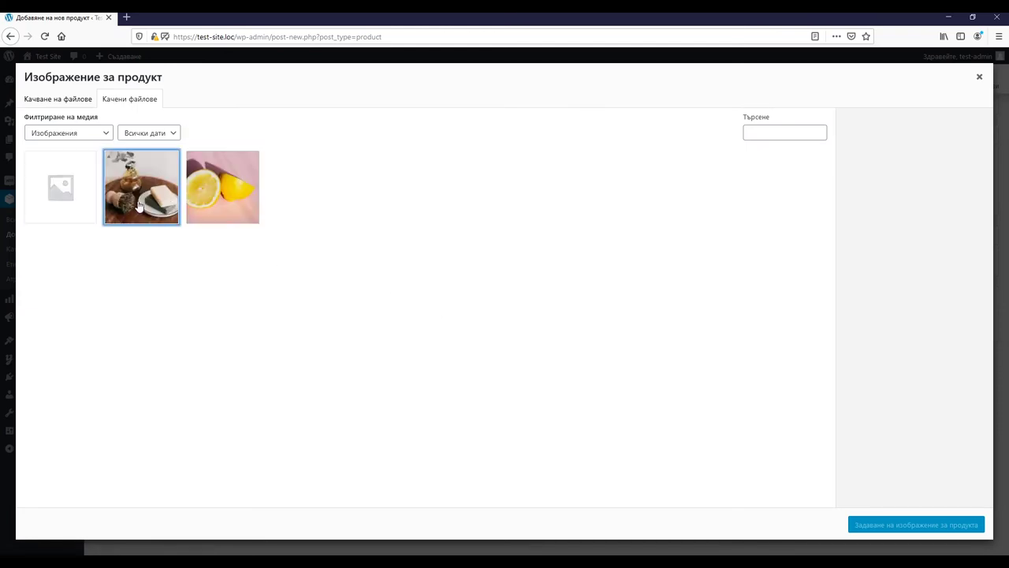
pyautogui.click(140, 203)
pyautogui.click(903, 525)
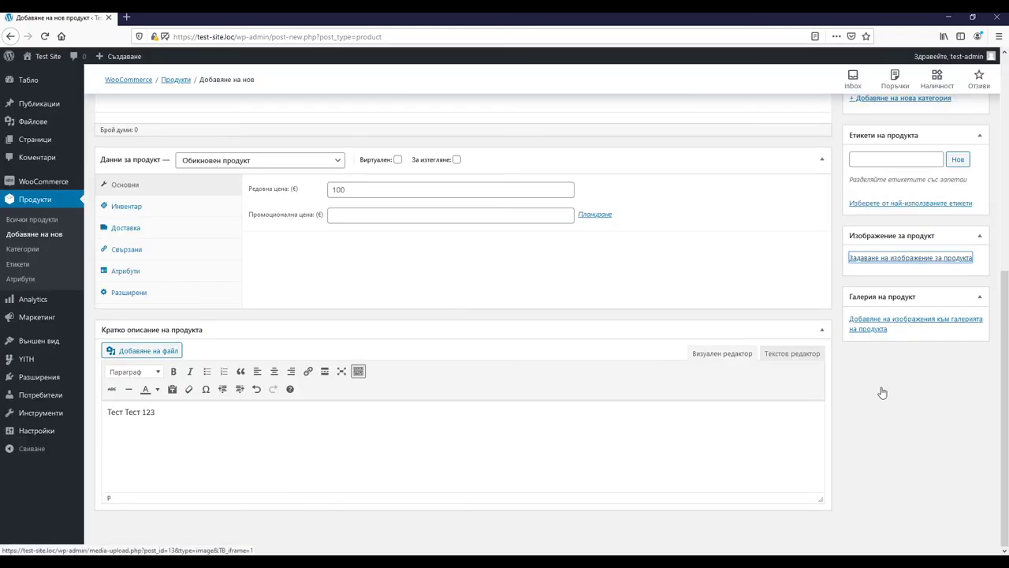
pyautogui.scroll(5, 917, 265)
pyautogui.click(966, 320)
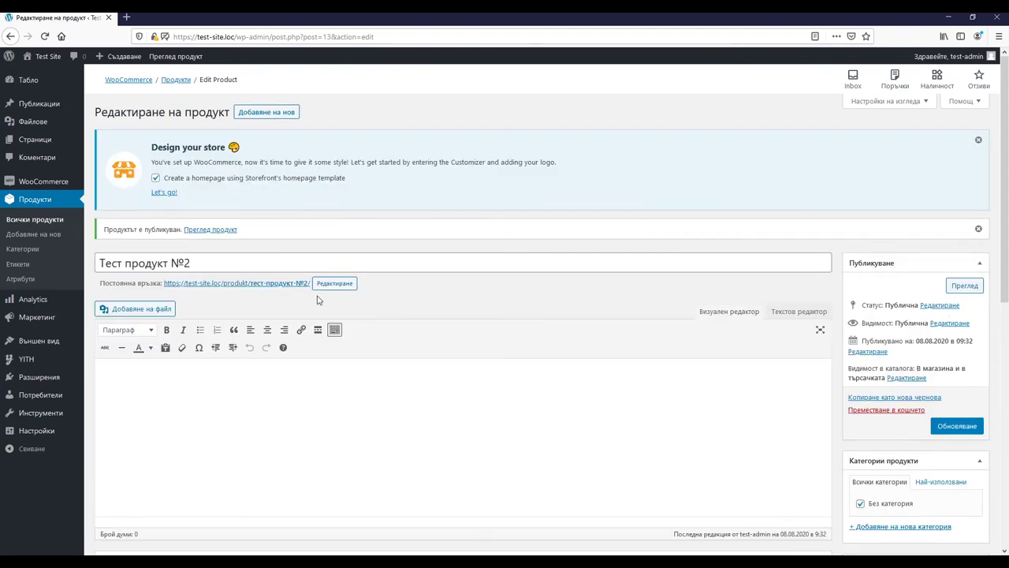
# Step: View the Магазин page on the site from the list of all pages
pyautogui.moveTo(47, 140)
pyautogui.click(110, 141)
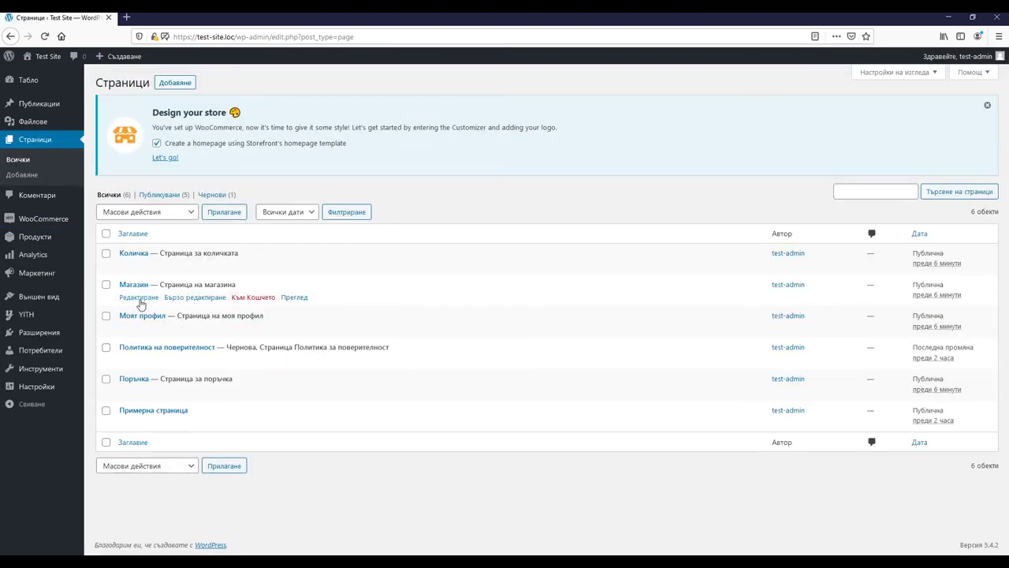
pyautogui.click(300, 300)
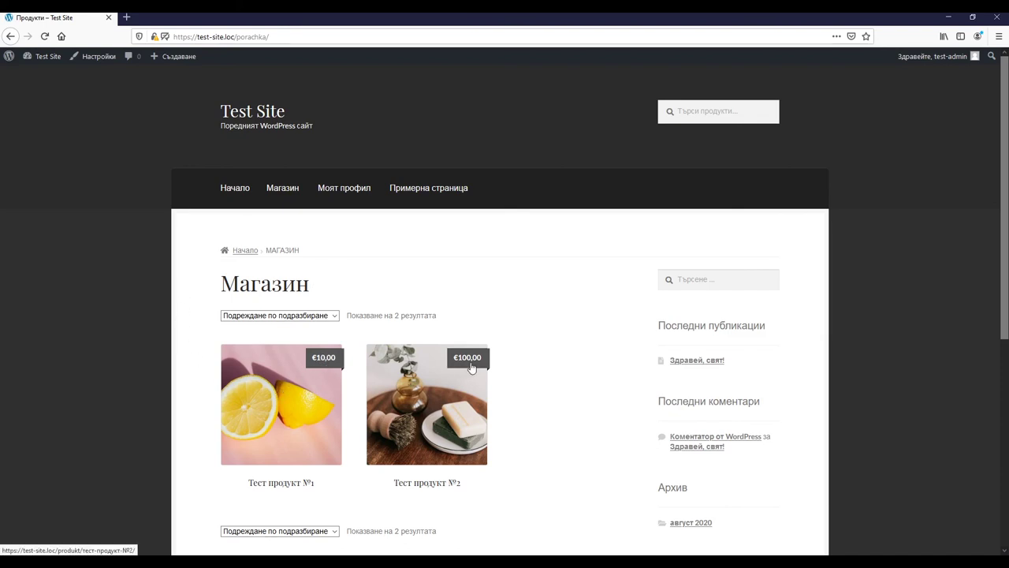
# Step: Open Тест продукт №1 from the shop and examine its page for purchase options, down to the related products
pyautogui.scroll(-3, 472, 367)
pyautogui.click(294, 331)
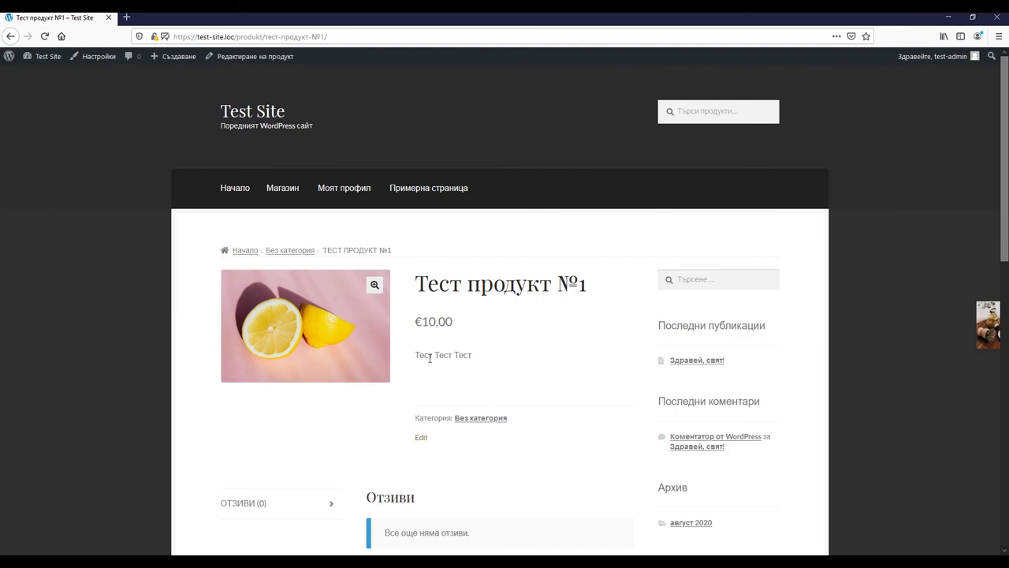
pyautogui.scroll(-5, 275, 386)
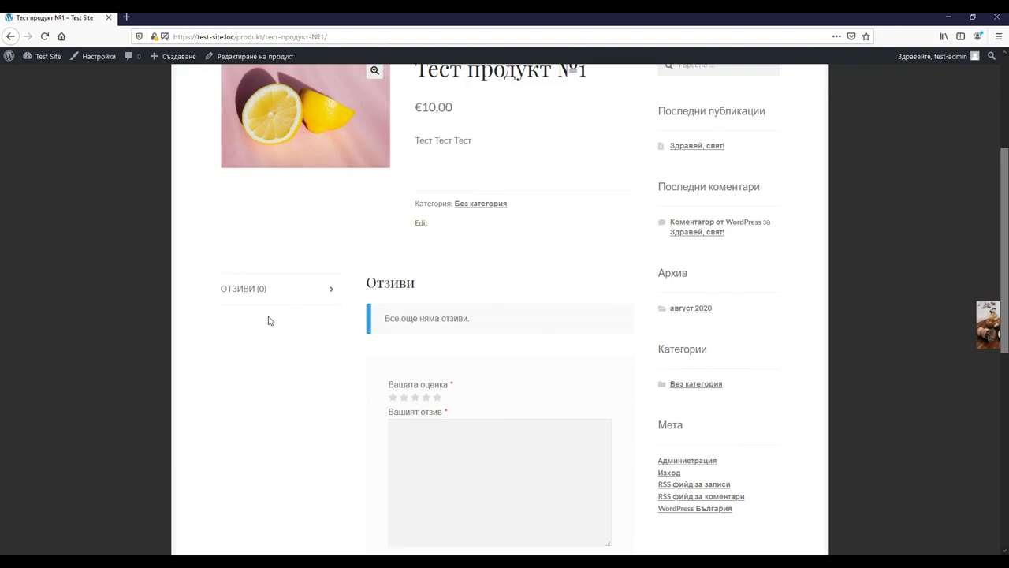
pyautogui.scroll(5, 268, 321)
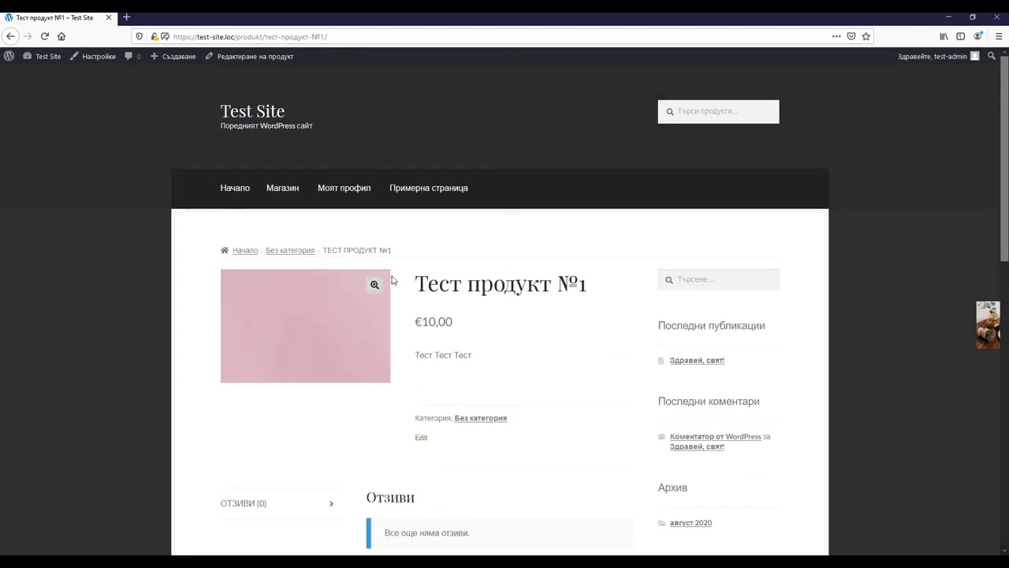
pyautogui.scroll(-12, 556, 347)
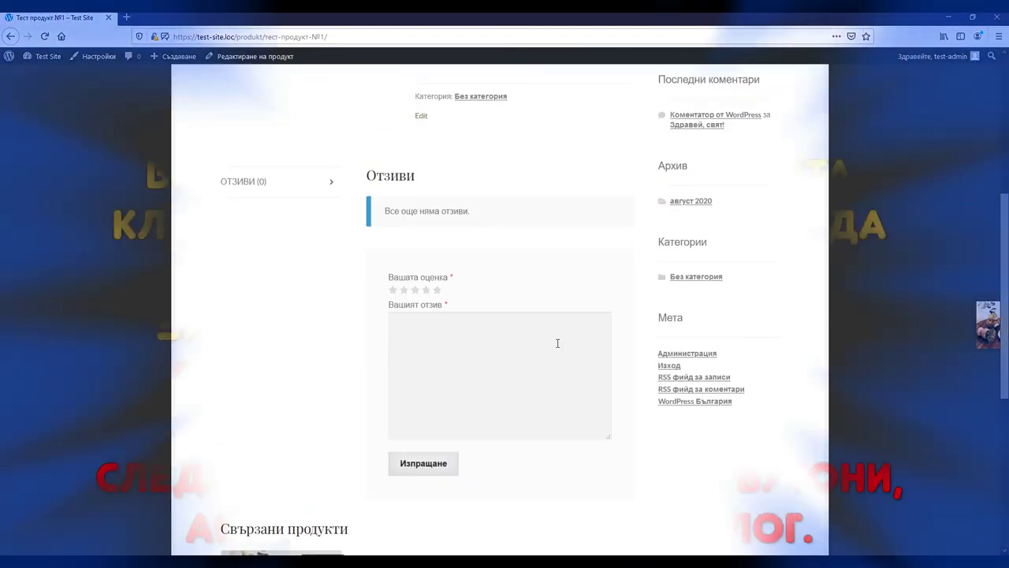
pyautogui.scroll(-6, 473, 347)
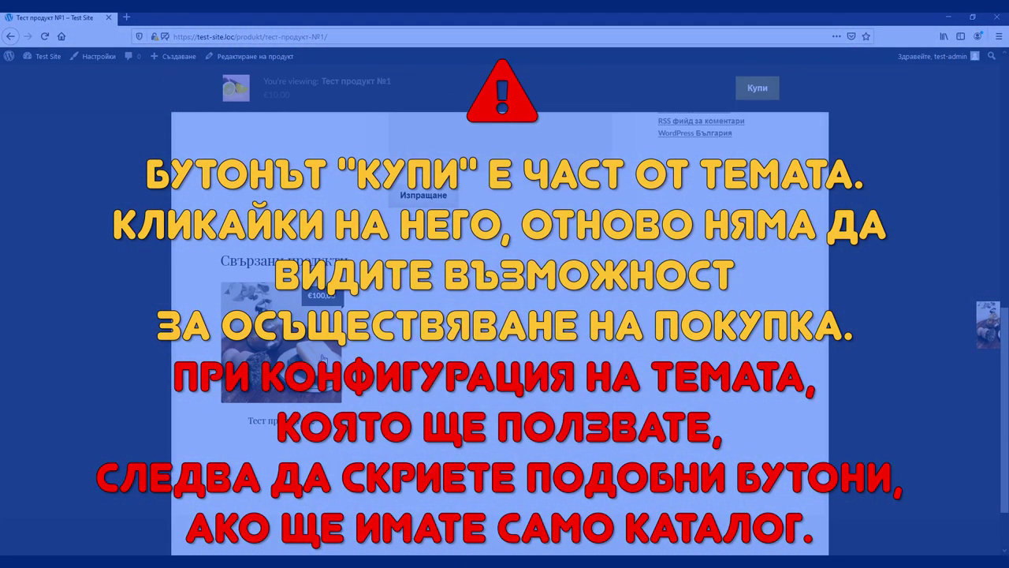
# Step: Open Тест продукт №2 from the related products and check its page for purchase options
pyautogui.click(314, 355)
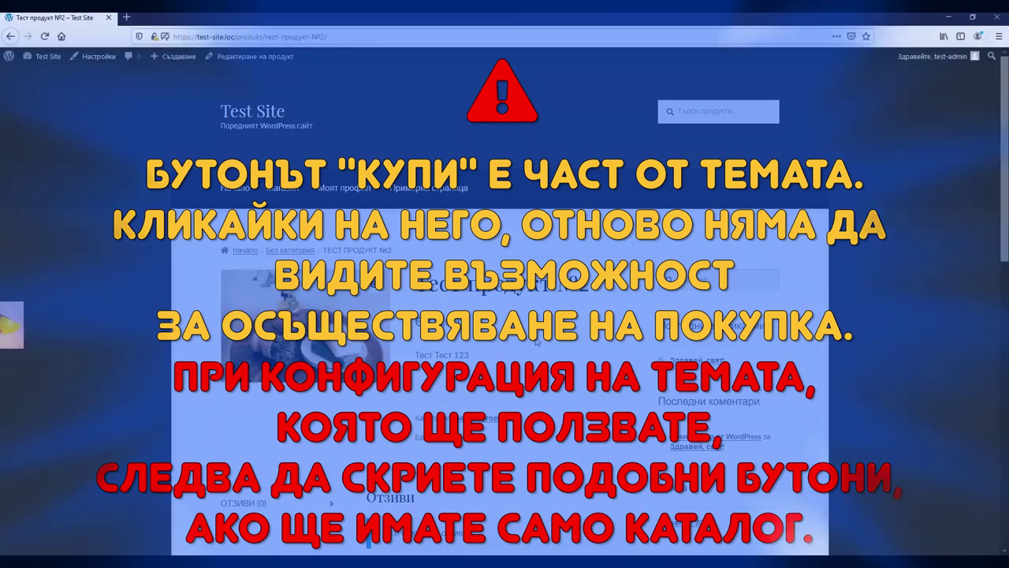
pyautogui.scroll(-5, 575, 333)
pyautogui.scroll(-1, 573, 333)
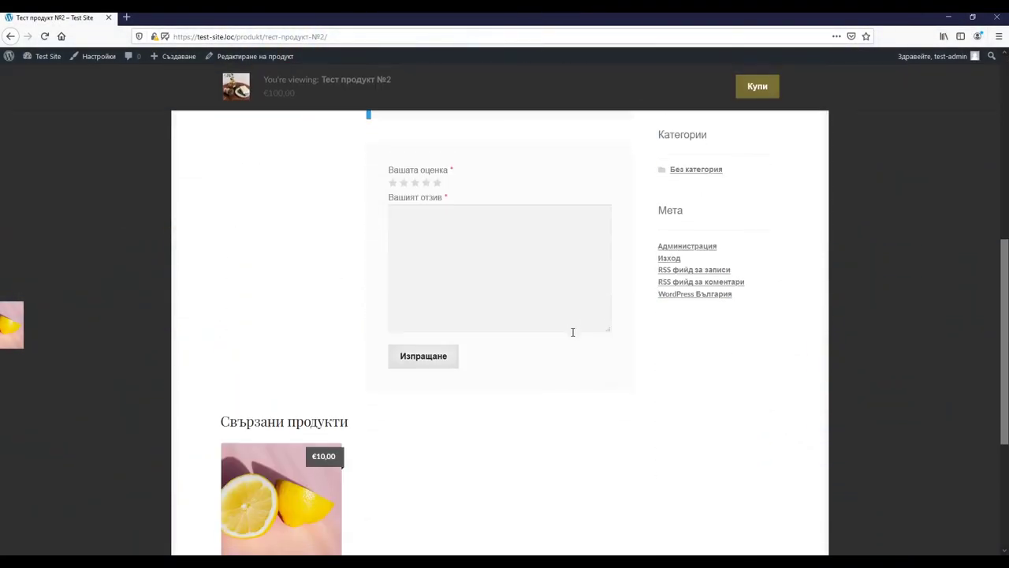
pyautogui.scroll(5, 570, 407)
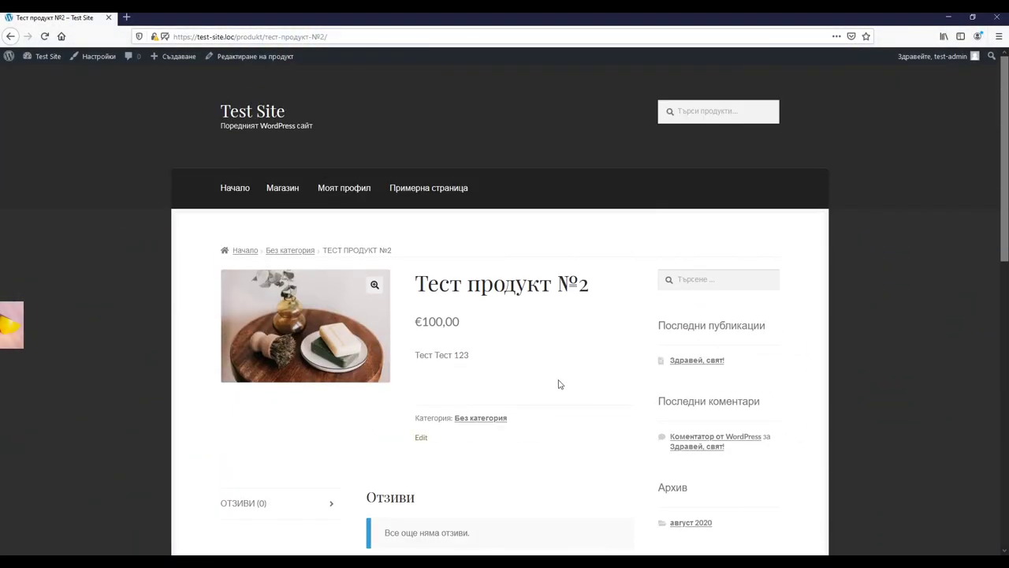